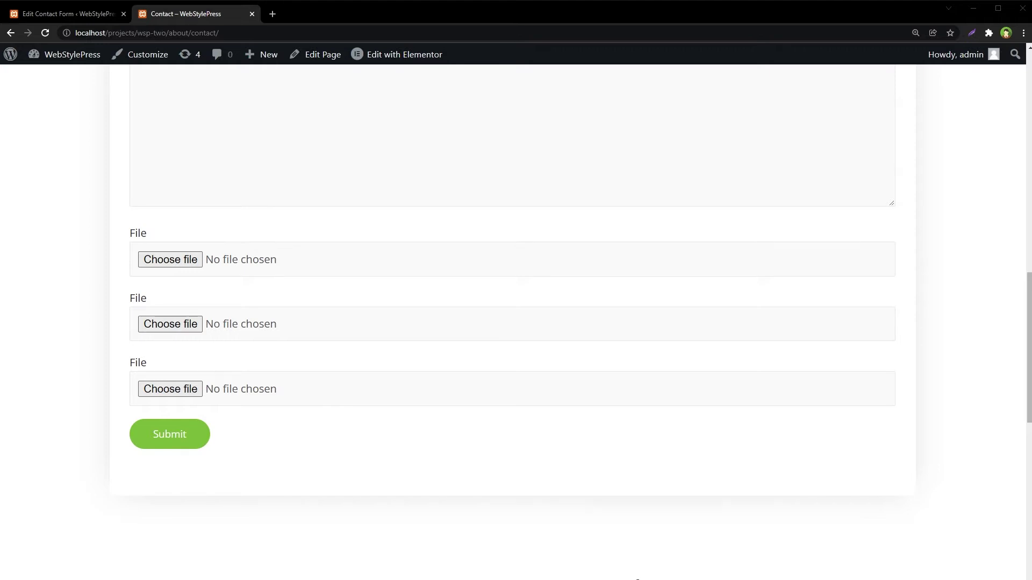
# Step: Switch to the Contact form 1 editor and scroll down to its form template
pyautogui.scroll(15, 550, 323)
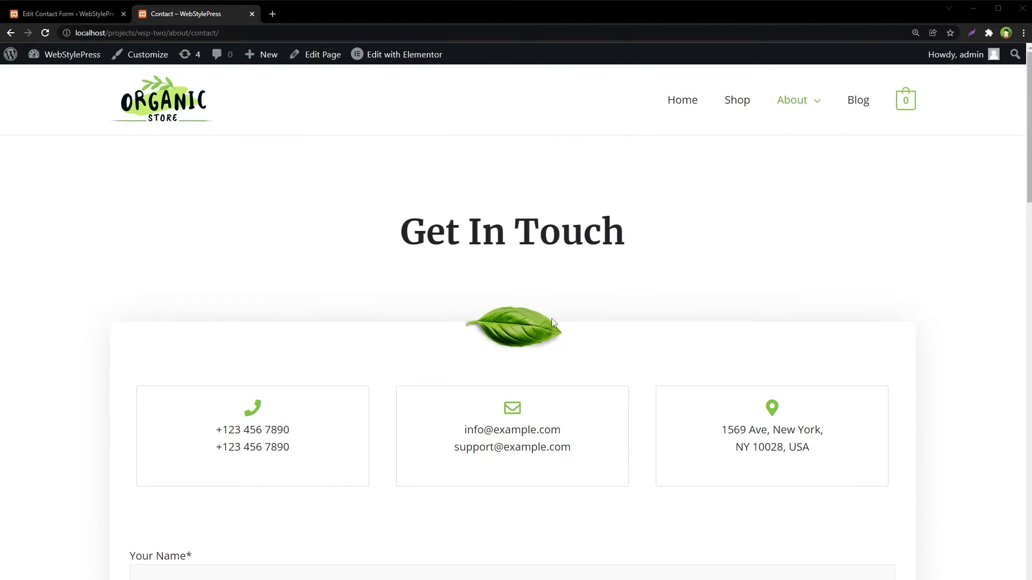
pyautogui.scroll(-15, 552, 321)
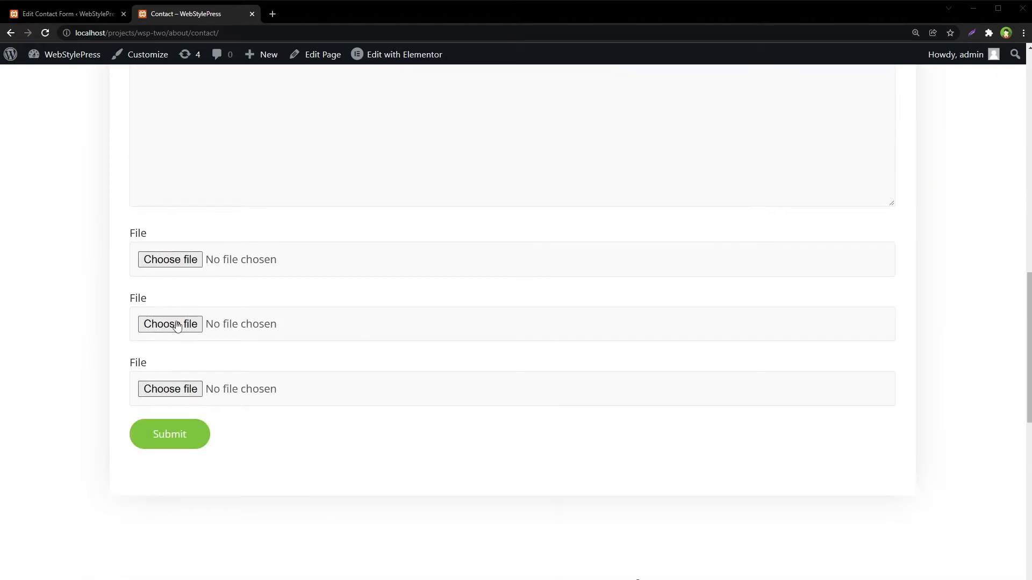
pyautogui.click(64, 14)
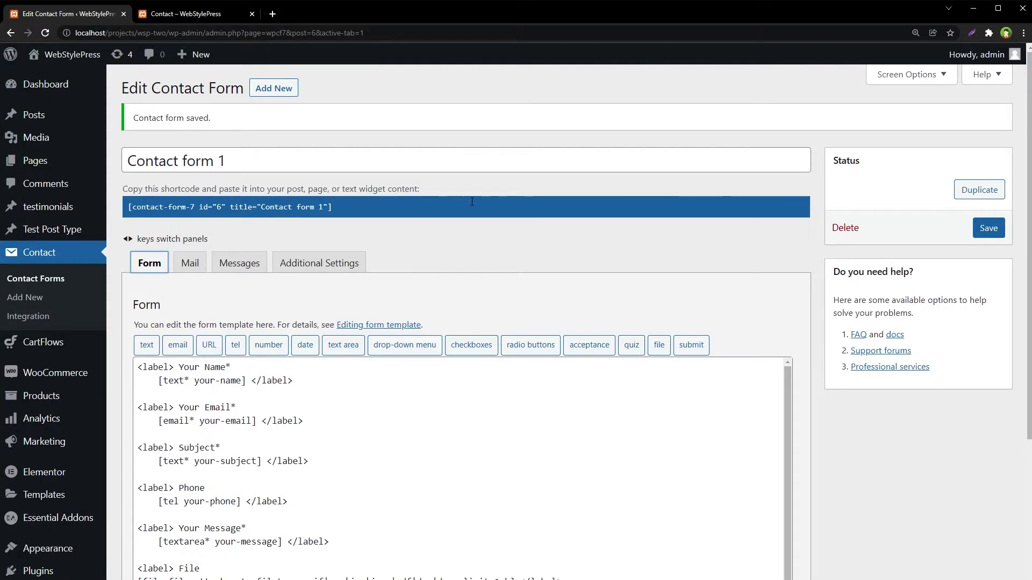
pyautogui.scroll(-4, 569, 257)
pyautogui.click(570, 257)
pyautogui.scroll(-1, 569, 257)
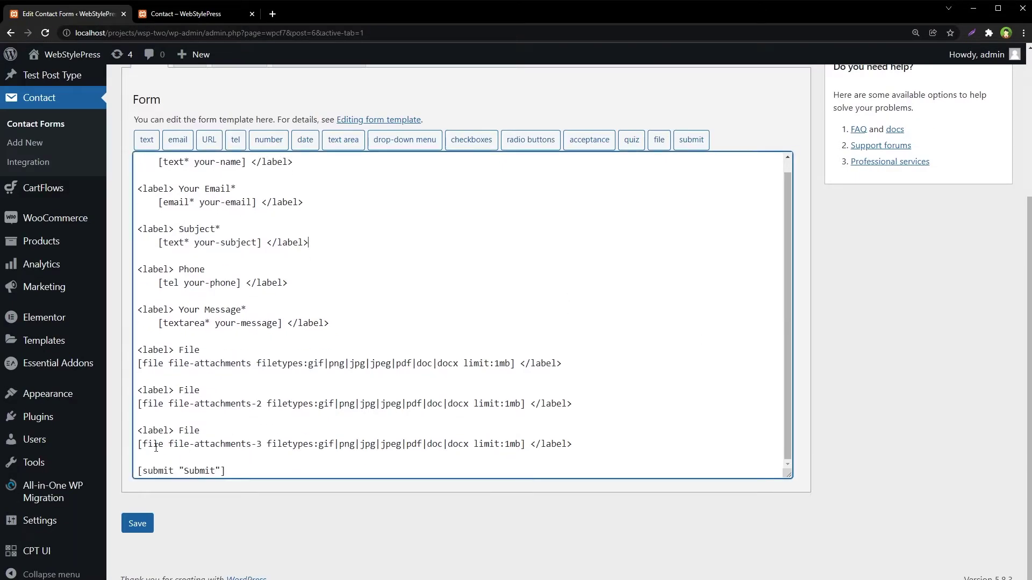
# Step: Highlight the file tag names file-attachments, file-attachments-2 and file-attachments-3 in the template
pyautogui.moveTo(143, 444); pyautogui.dragTo(206, 444)
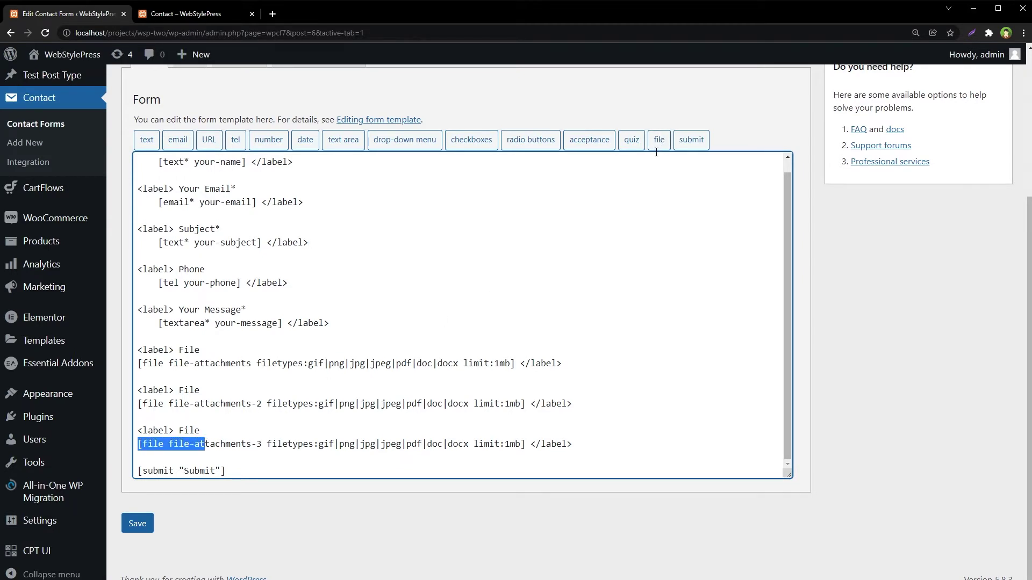
pyautogui.hotkey('ctrl', '+')
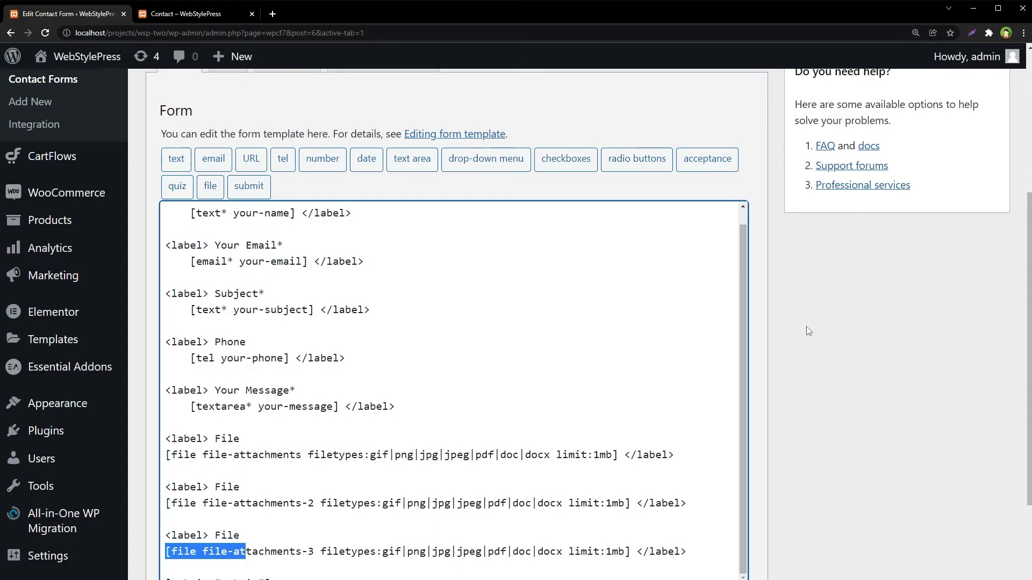
pyautogui.scroll(-2, 384, 376)
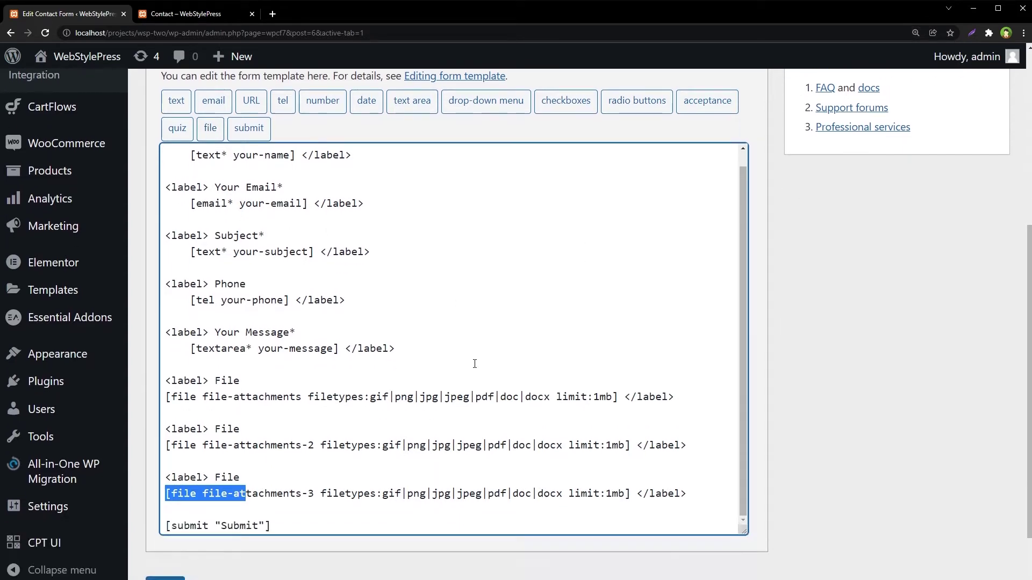
pyautogui.click(310, 388)
pyautogui.hotkey('ctrl', '-')
pyautogui.hotkey('ctrl', '-')
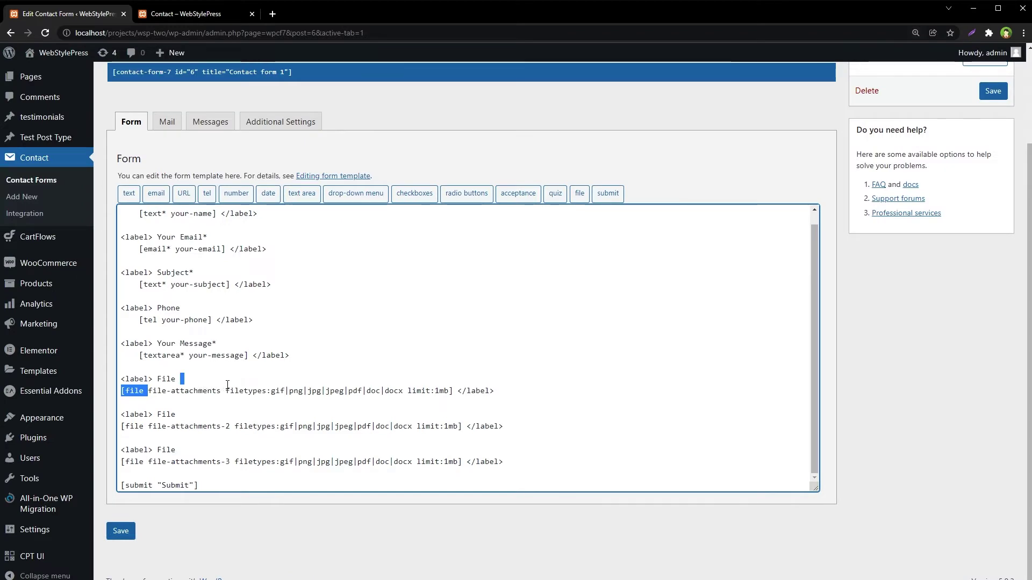
pyautogui.moveTo(148, 391); pyautogui.dragTo(221, 392)
pyautogui.moveTo(149, 426); pyautogui.dragTo(232, 429)
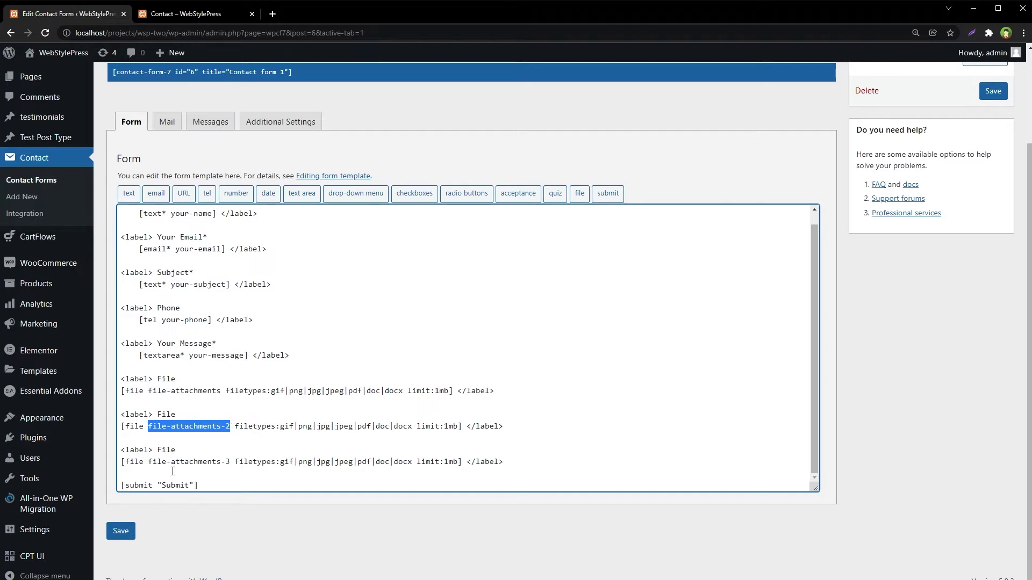
pyautogui.moveTo(148, 460); pyautogui.dragTo(234, 462)
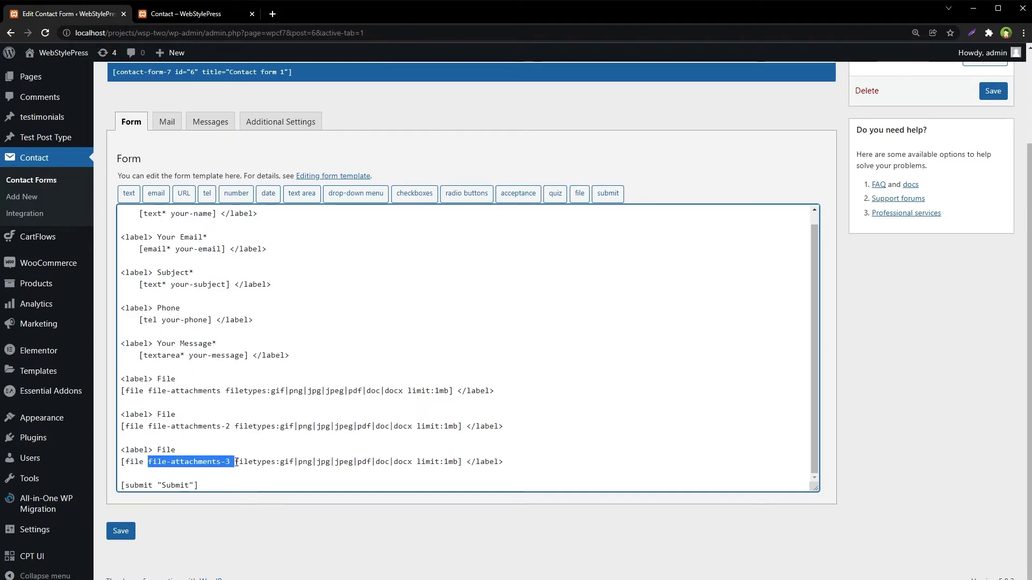
# Step: Confirm the Mail File attachments field lists all three file tags, then view the live Contact page
pyautogui.click(166, 122)
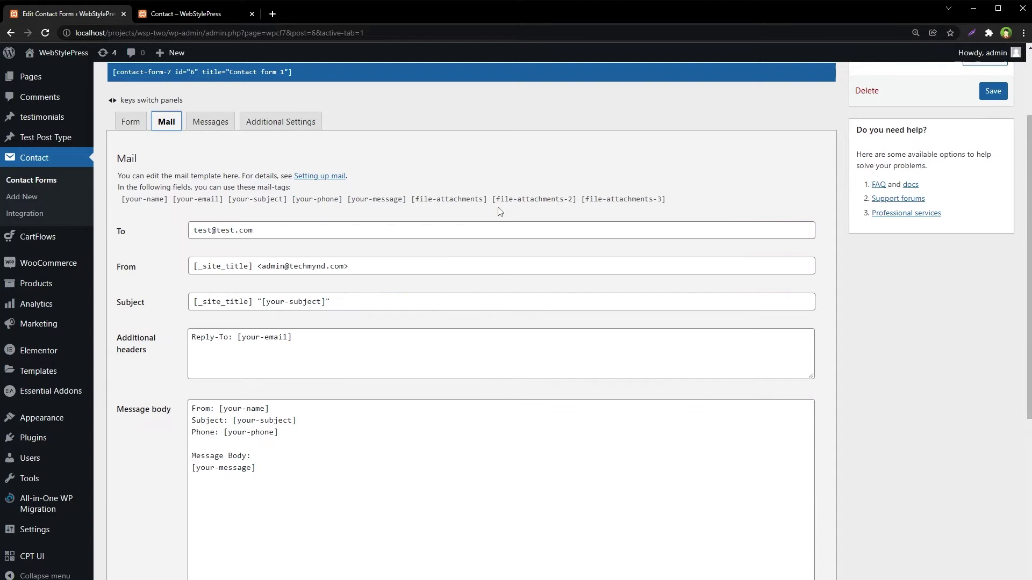
pyautogui.moveTo(412, 199); pyautogui.dragTo(672, 200)
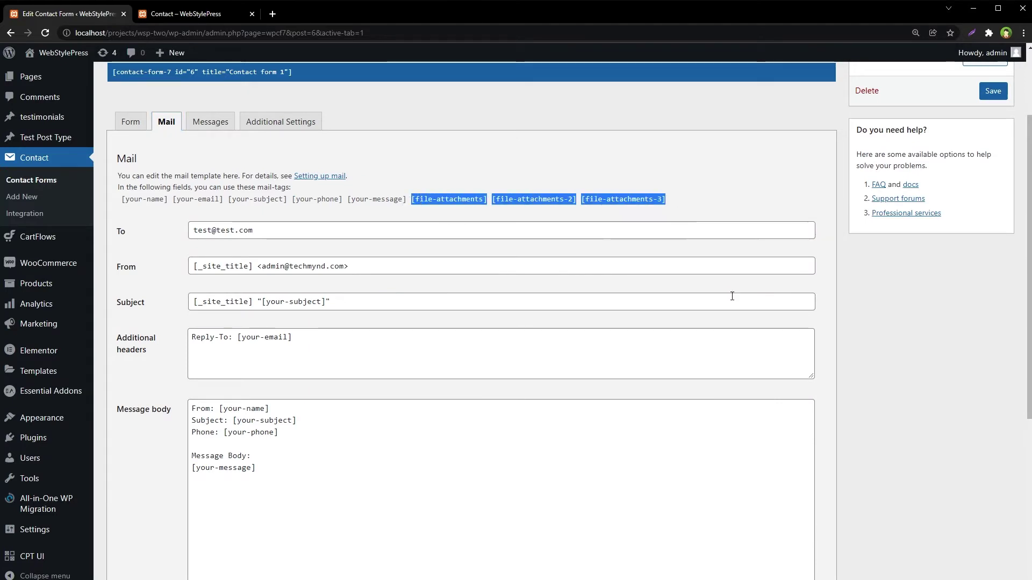
pyautogui.scroll(-5, 858, 397)
pyautogui.scroll(-1, 859, 397)
pyautogui.click(292, 397)
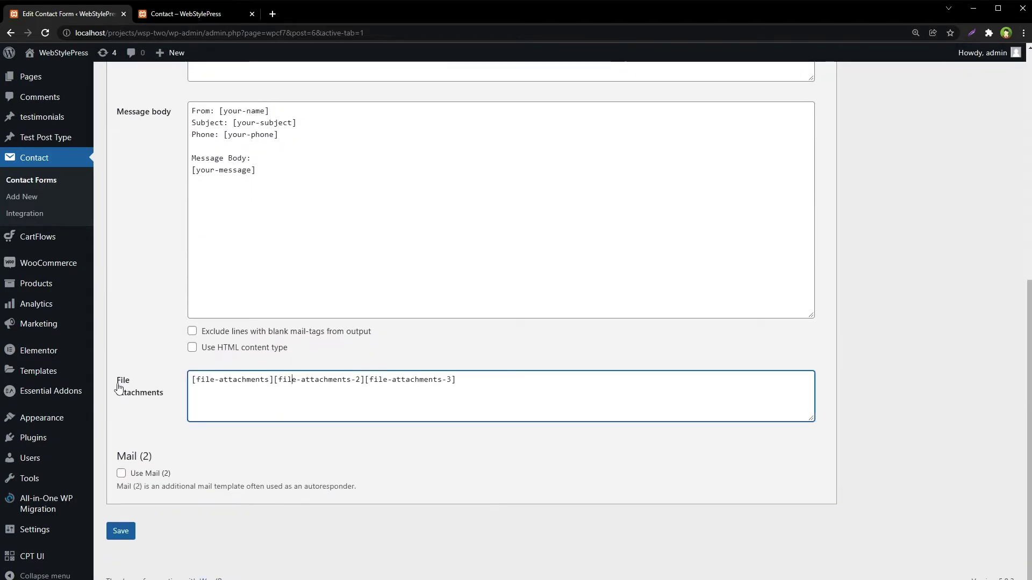
pyautogui.moveTo(168, 399); pyautogui.dragTo(116, 107)
pyautogui.click(299, 388)
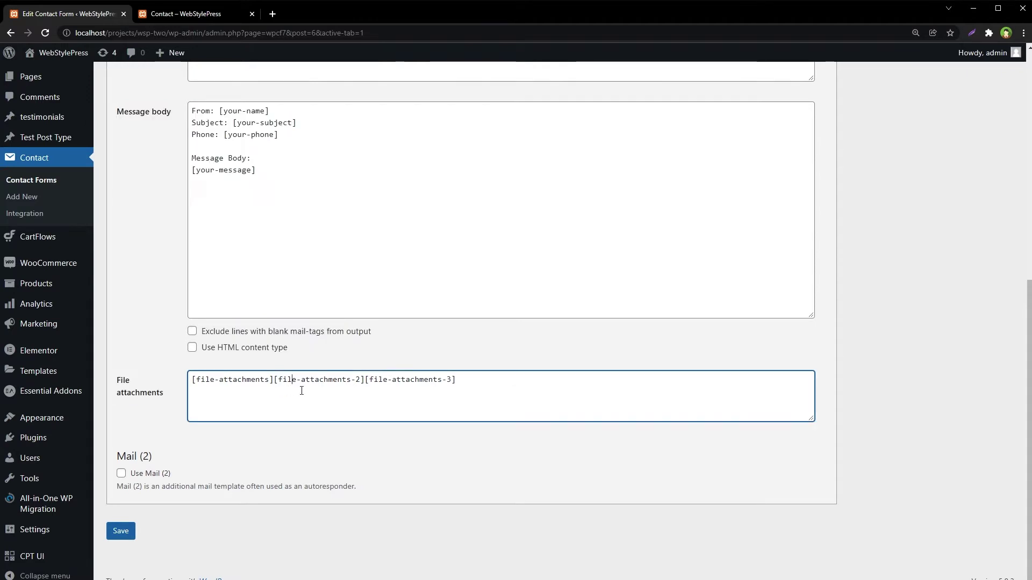
pyautogui.moveTo(460, 385); pyautogui.dragTo(183, 398)
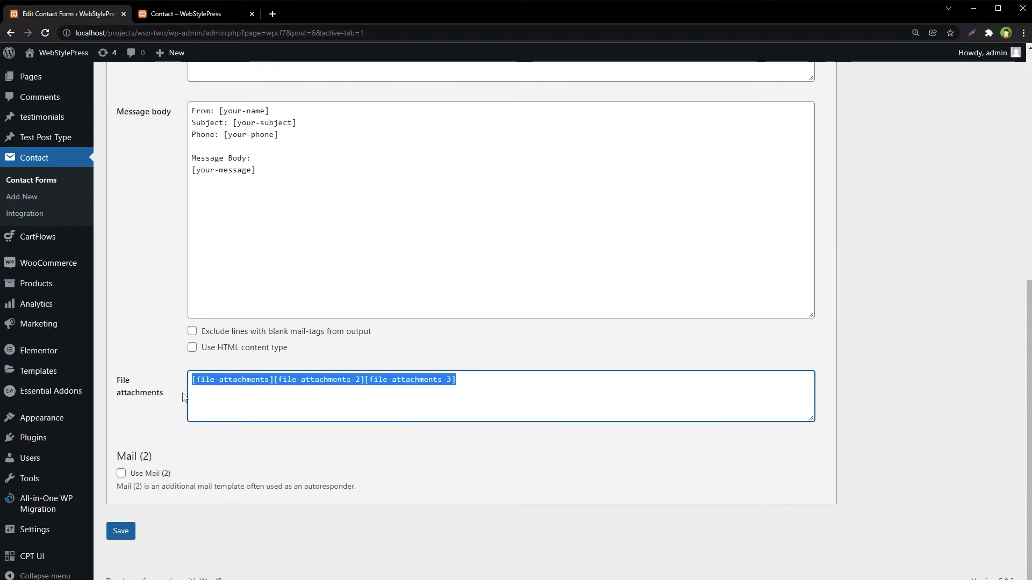
pyautogui.click(207, 14)
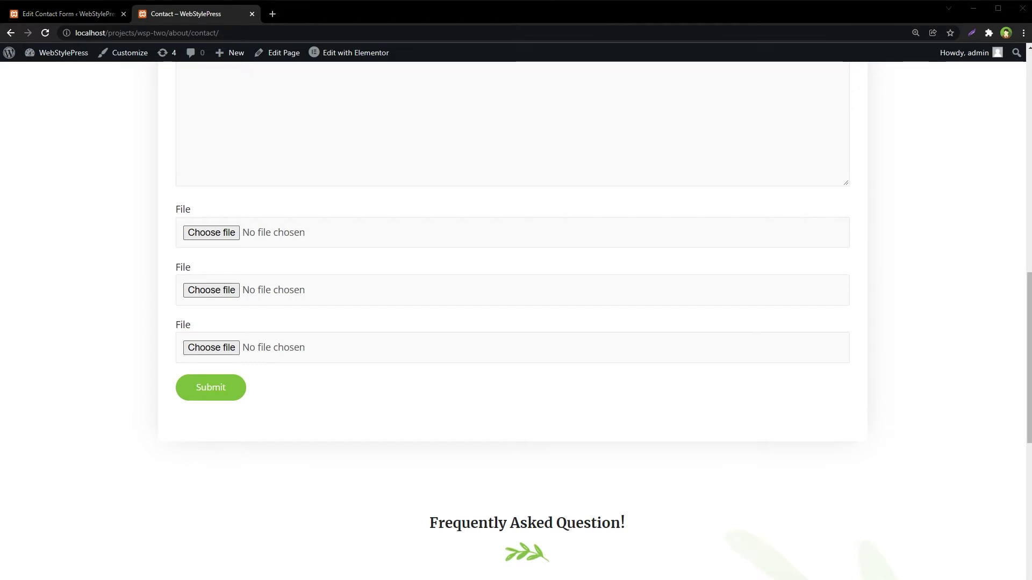
# Step: Go back to the Edit Contact Form browser tab
pyautogui.click(81, 14)
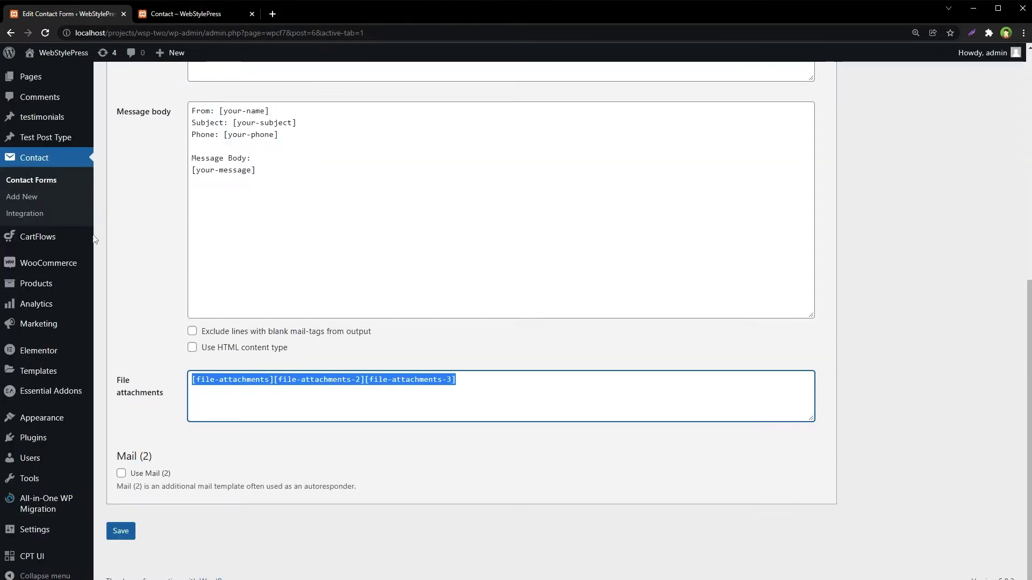
# Step: Find, install and activate the Drag and Drop Multiple File Upload – Contact Form 7 plugin
pyautogui.moveTo(43, 456)
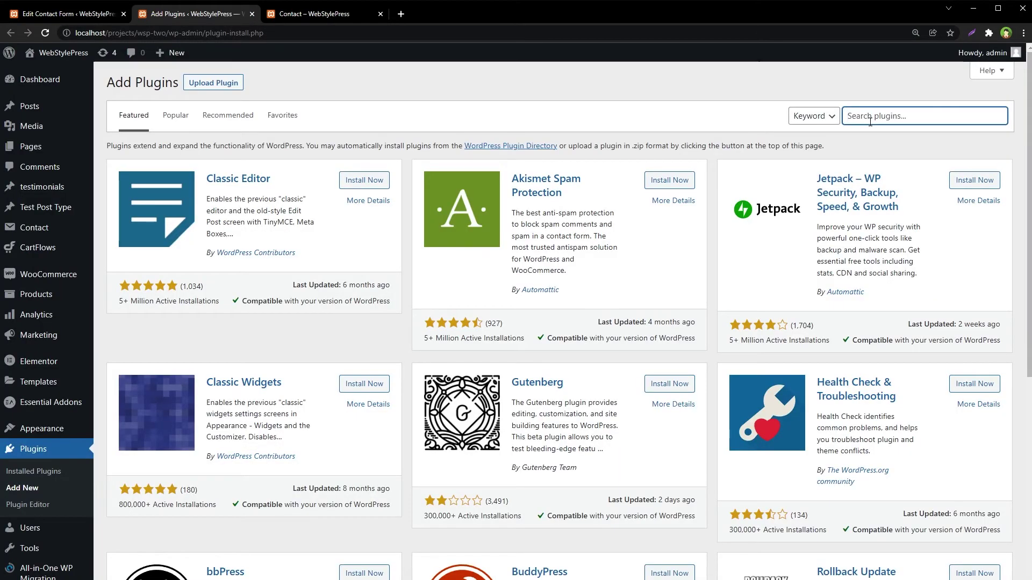
pyautogui.write('Drag and Drop Multiple File Upload')
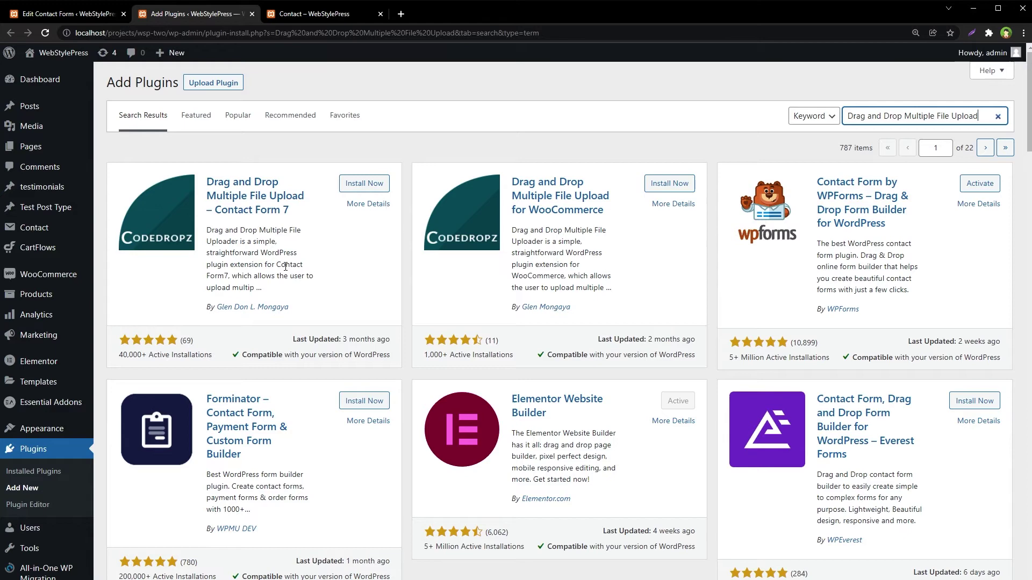
pyautogui.click(368, 204)
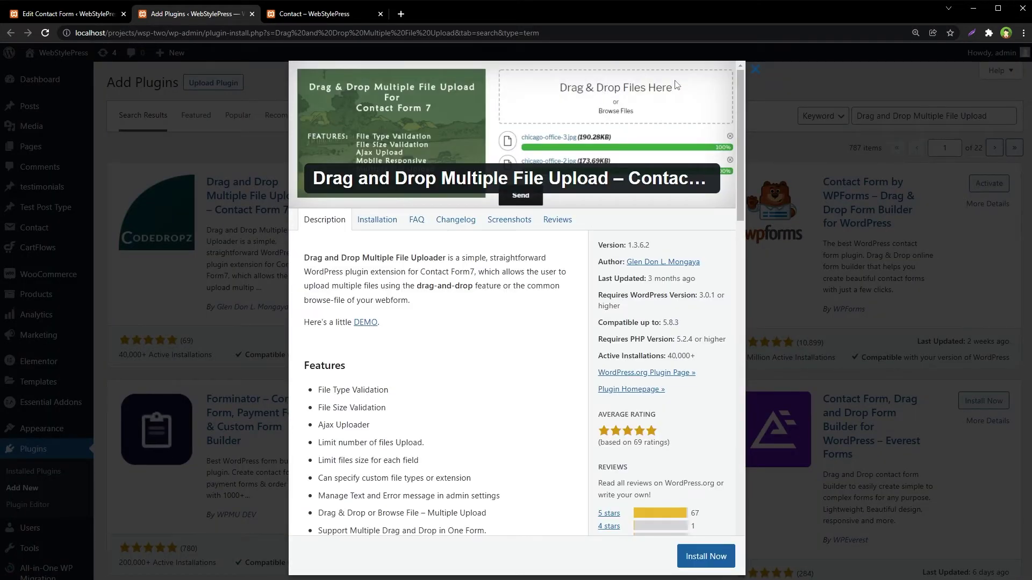
pyautogui.click(754, 73)
pyautogui.click(356, 187)
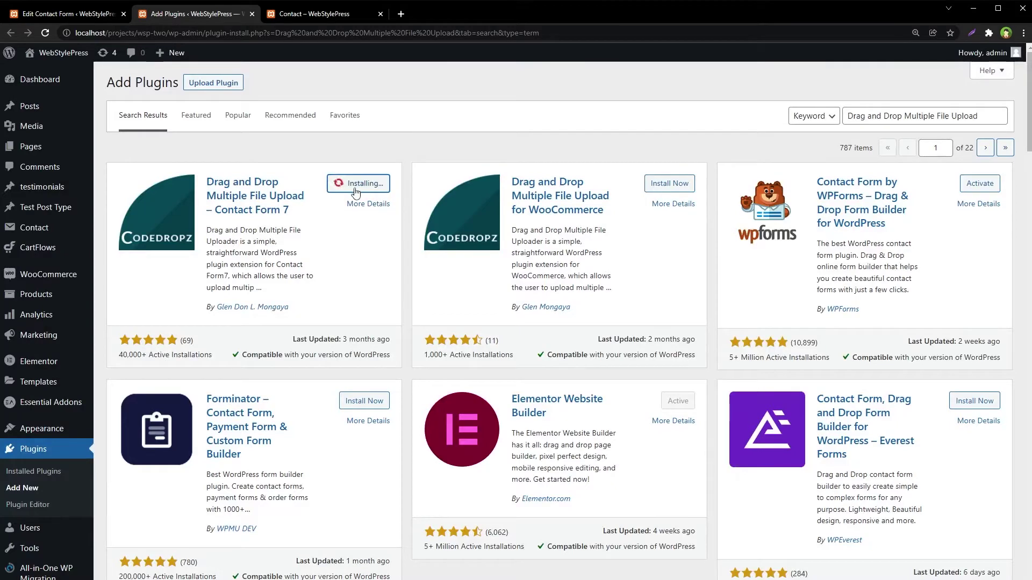
pyautogui.click(355, 183)
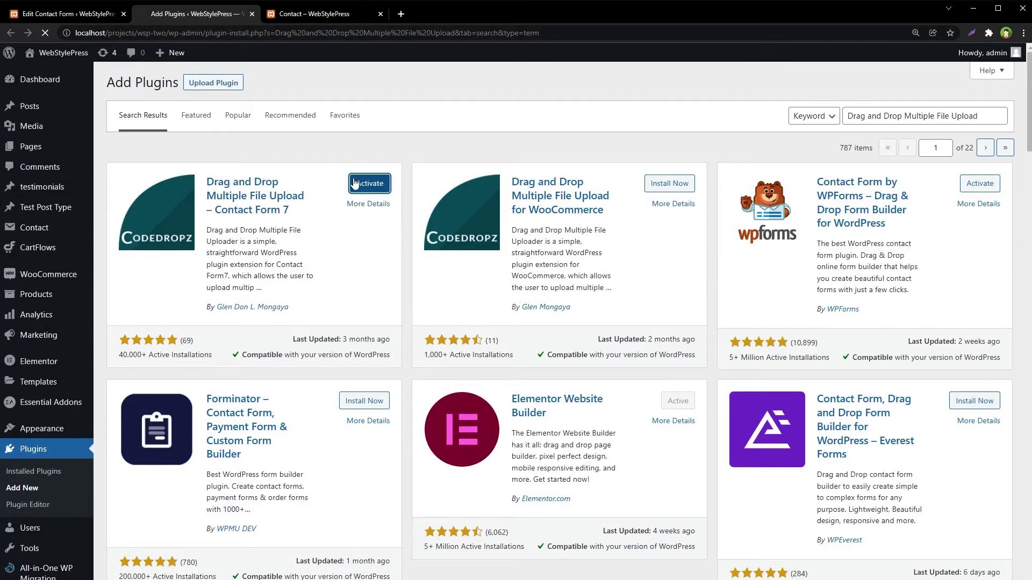
# Step: Locate the new plugin in the Plugins list and open its Settings page
pyautogui.hotkey('ctrl', 'f')
pyautogui.write('Drag and Drop Multiple File Upload')
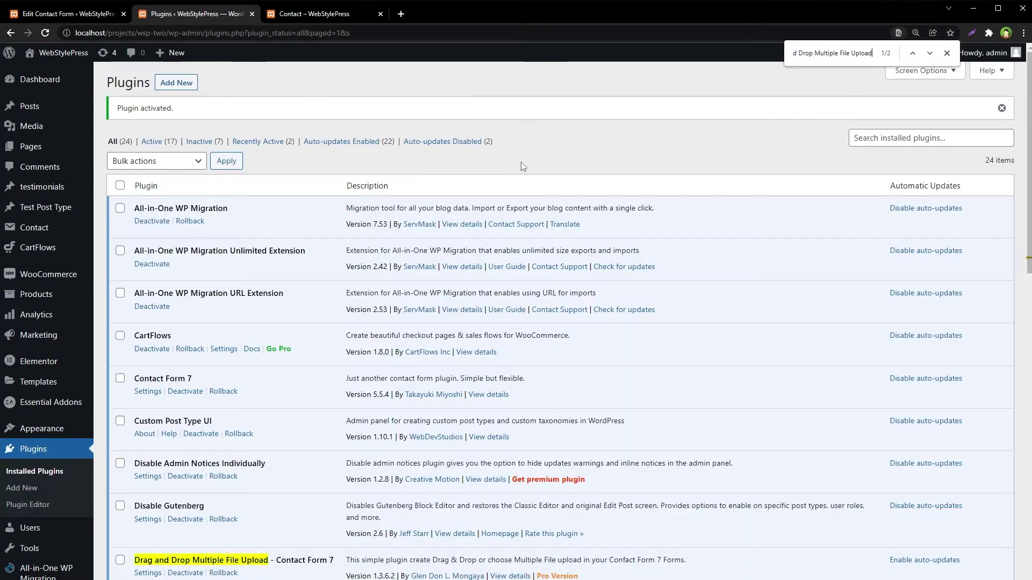
pyautogui.scroll(-2, 184, 495)
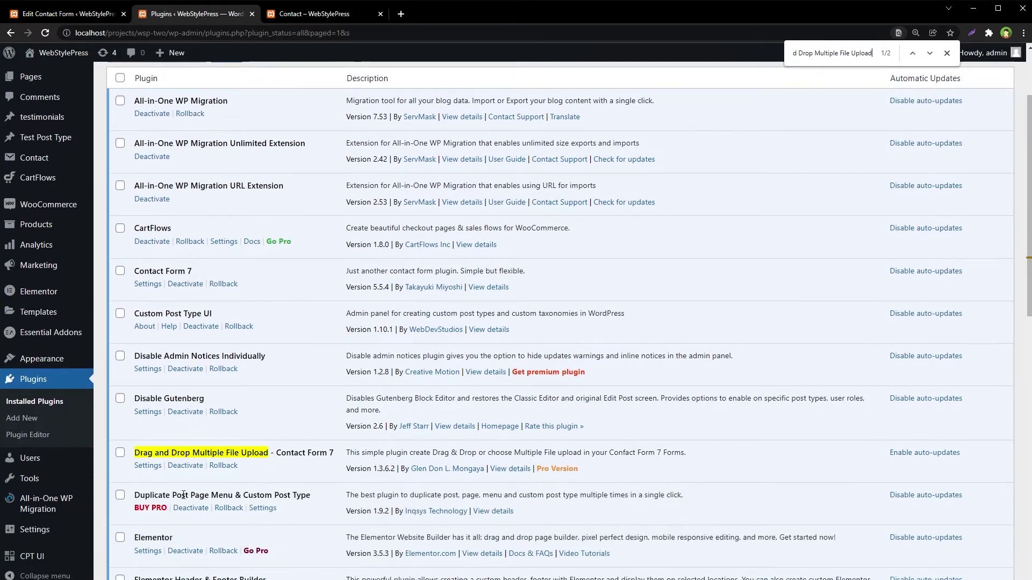
pyautogui.click(148, 466)
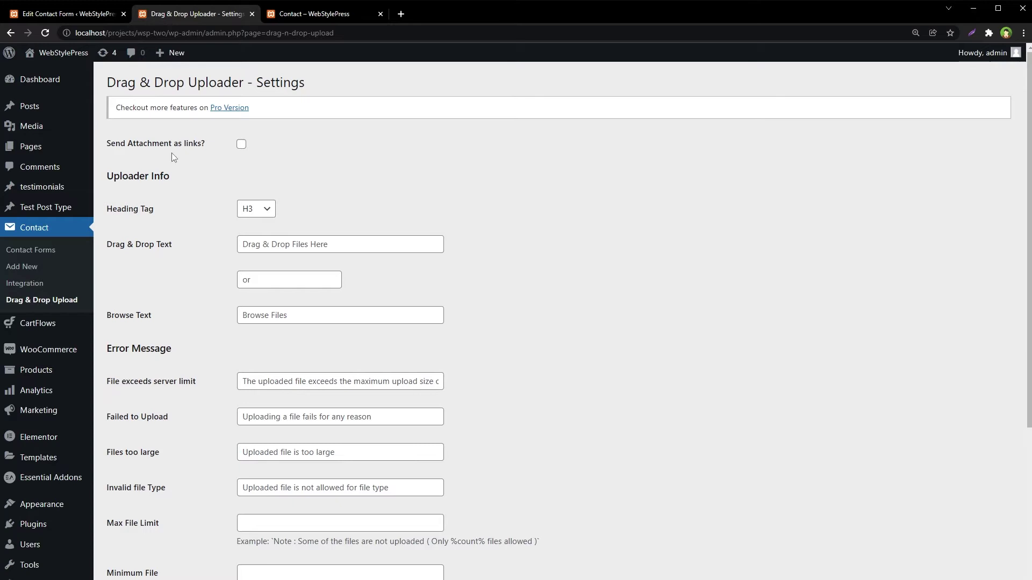
# Step: Review the attachment-link, Drag & Drop, separator, Browse and error-message texts, then return to the form editor
pyautogui.moveTo(109, 144); pyautogui.dragTo(204, 149)
pyautogui.click(260, 258)
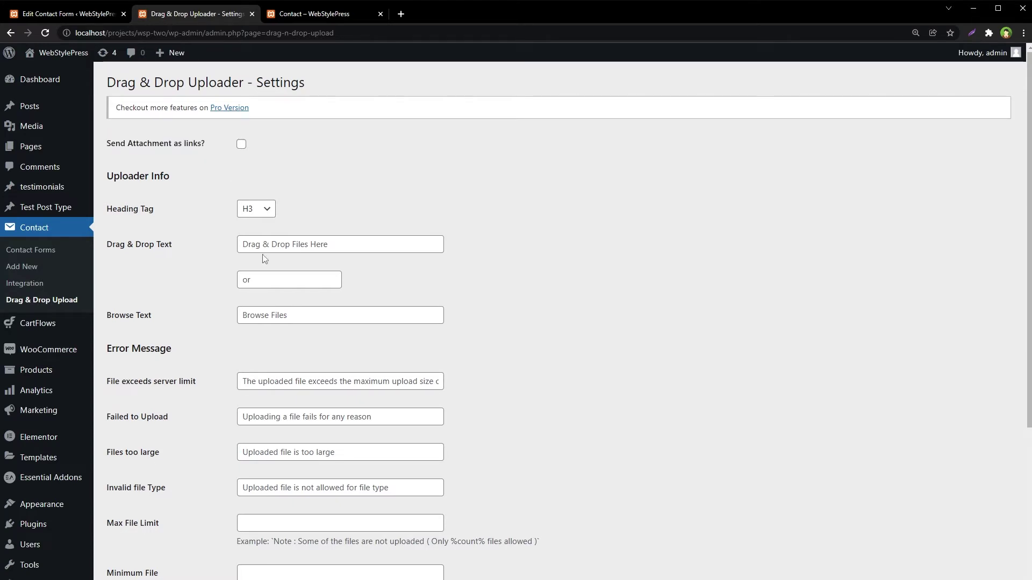
pyautogui.click(262, 244)
pyautogui.click(280, 280)
pyautogui.click(295, 316)
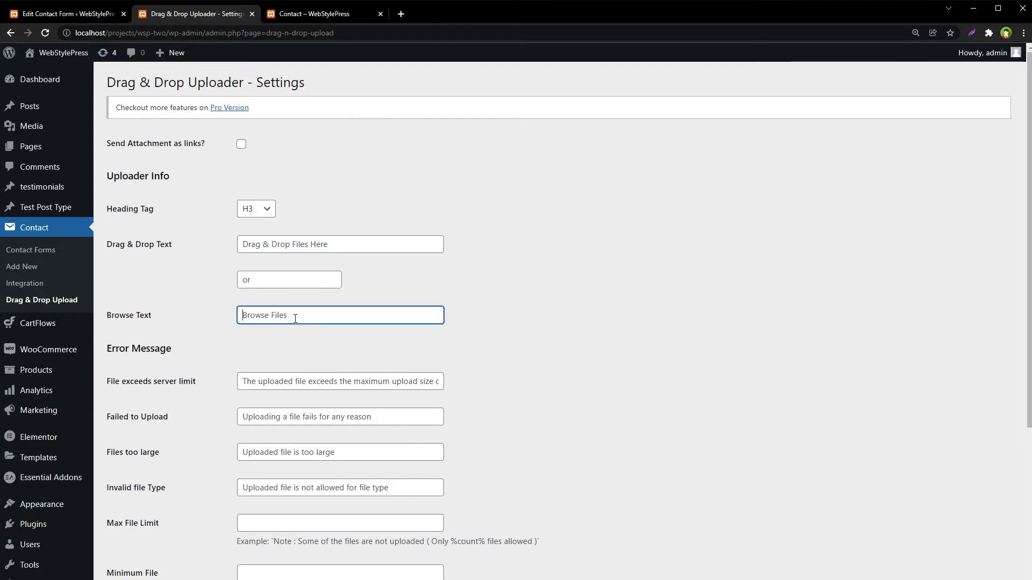
pyautogui.scroll(-3, 179, 192)
pyautogui.moveTo(179, 192); pyautogui.dragTo(106, 191)
pyautogui.click(624, 305)
pyautogui.scroll(-1, 637, 314)
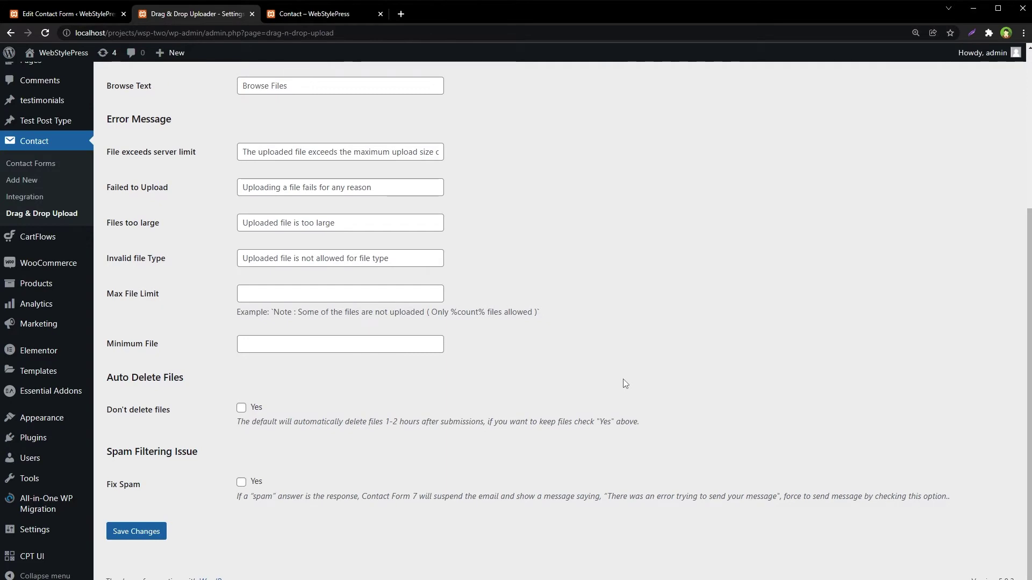
pyautogui.scroll(4, 624, 379)
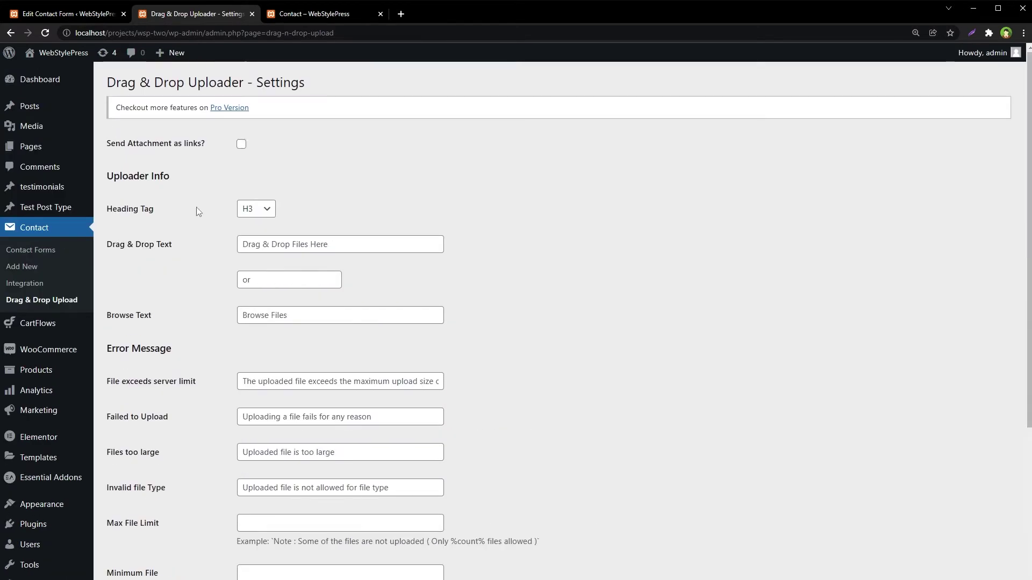
pyautogui.click(70, 19)
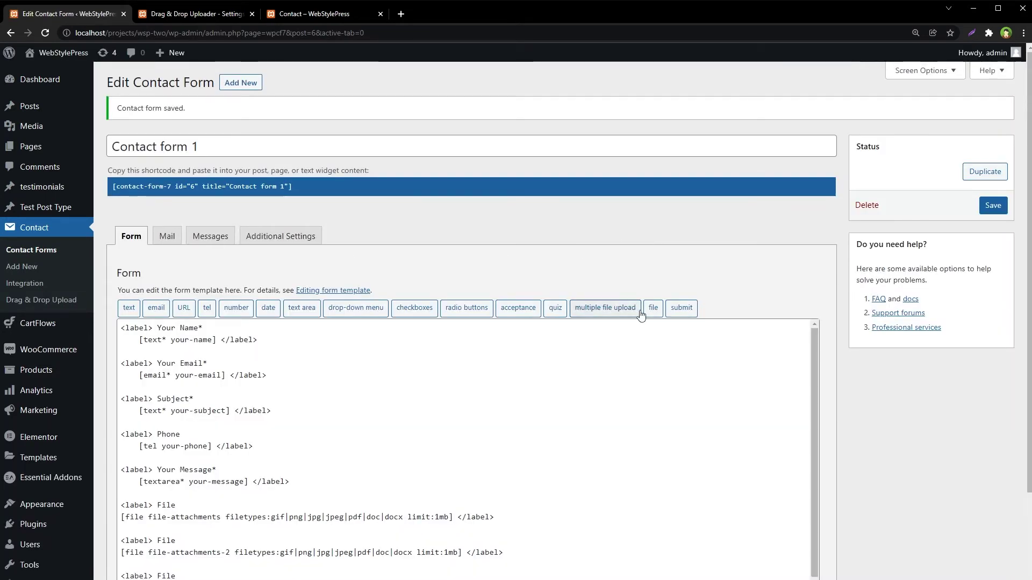
# Step: Rename the first File label in the template to 'Upload Files'
pyautogui.hotkey('ctrl', '+')
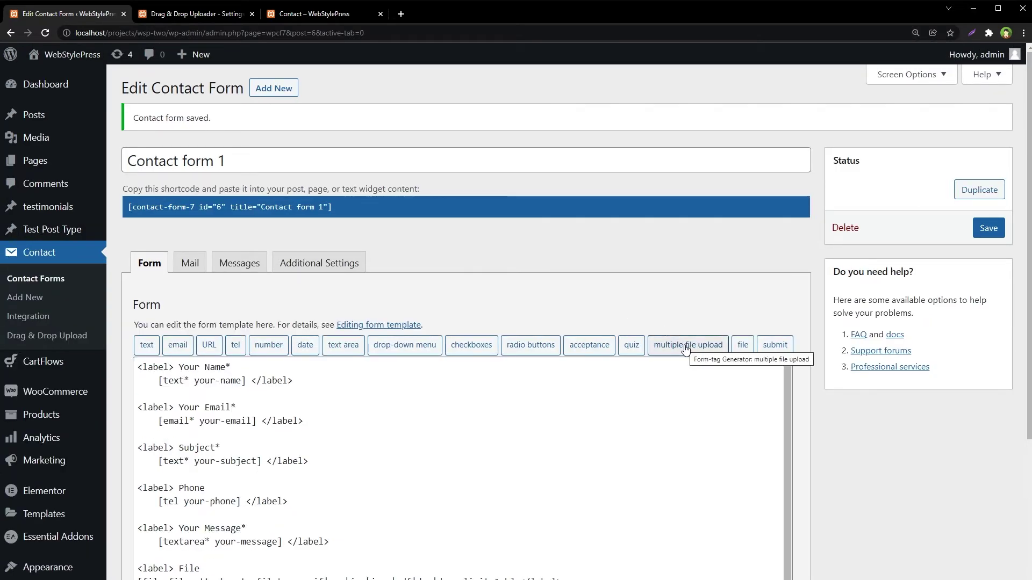
pyautogui.scroll(-3, 681, 349)
pyautogui.scroll(-1, 664, 381)
pyautogui.click(645, 401)
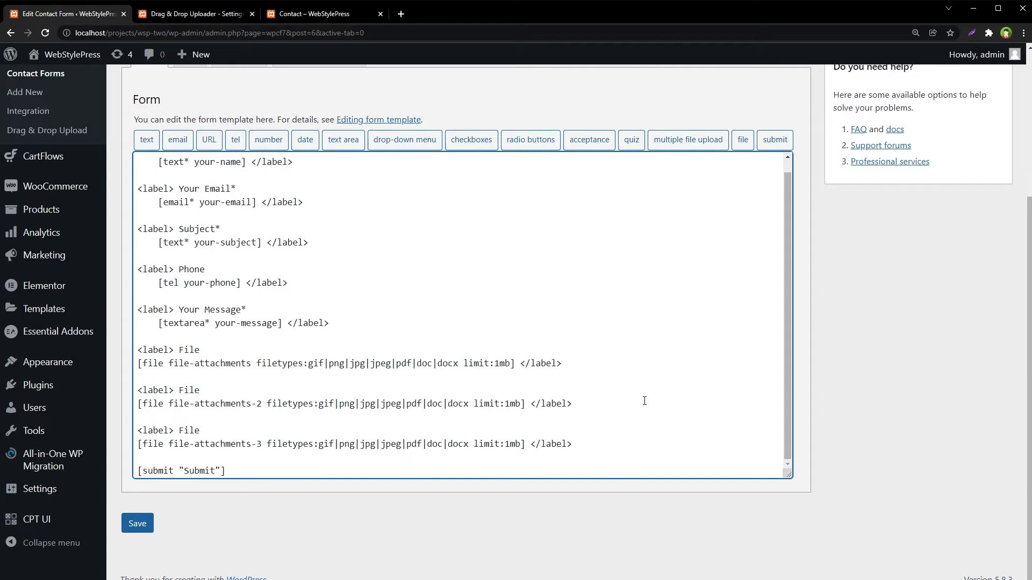
pyautogui.write('Uplo')
pyautogui.press('BackSpace')
pyautogui.press('BackSpace')
pyautogui.write('load Files')
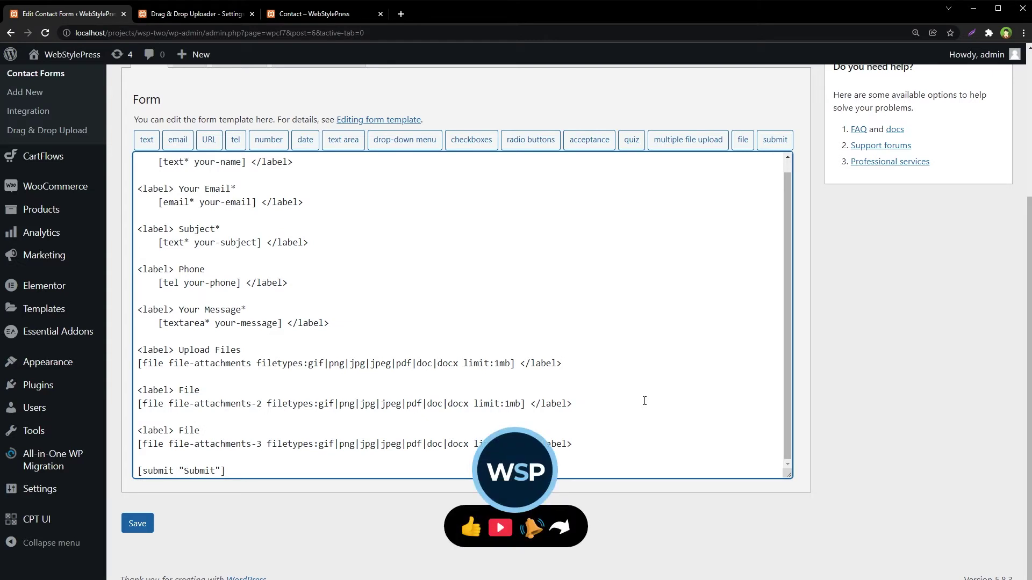
# Step: Delete the [file] shortcode and the two remaining File blocks, leaving an empty line under Upload Files
pyautogui.press('Delete')
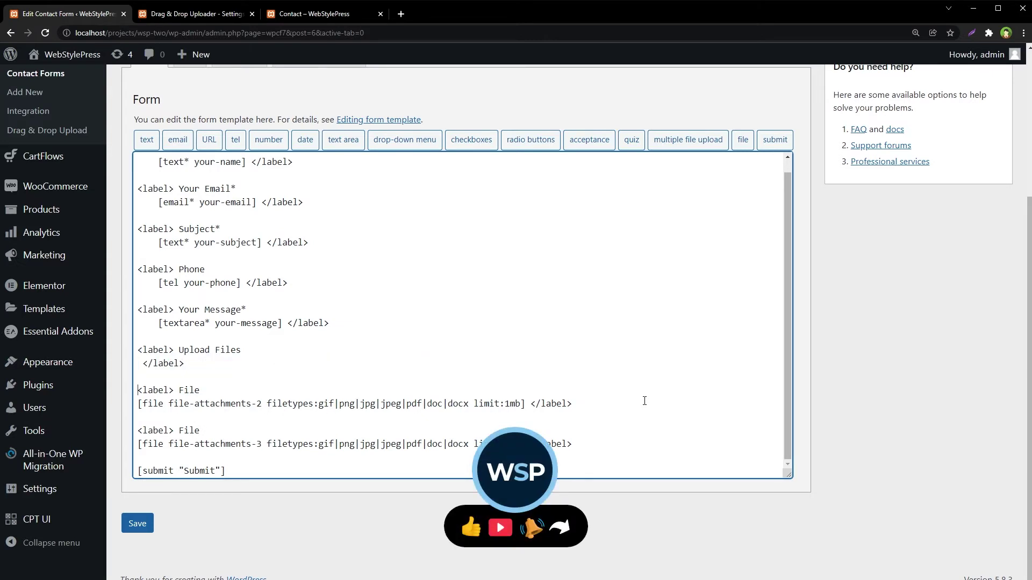
pyautogui.hotkey('shift', 'Down')
pyautogui.hotkey('shift', 'Down')
pyautogui.hotkey('shift', 'Down')
pyautogui.hotkey('shift', 'Down')
pyautogui.hotkey('shift', 'Down')
pyautogui.hotkey('shift', 'Down')
pyautogui.hotkey('shift', 'Up')
pyautogui.hotkey('shift', 'Left')
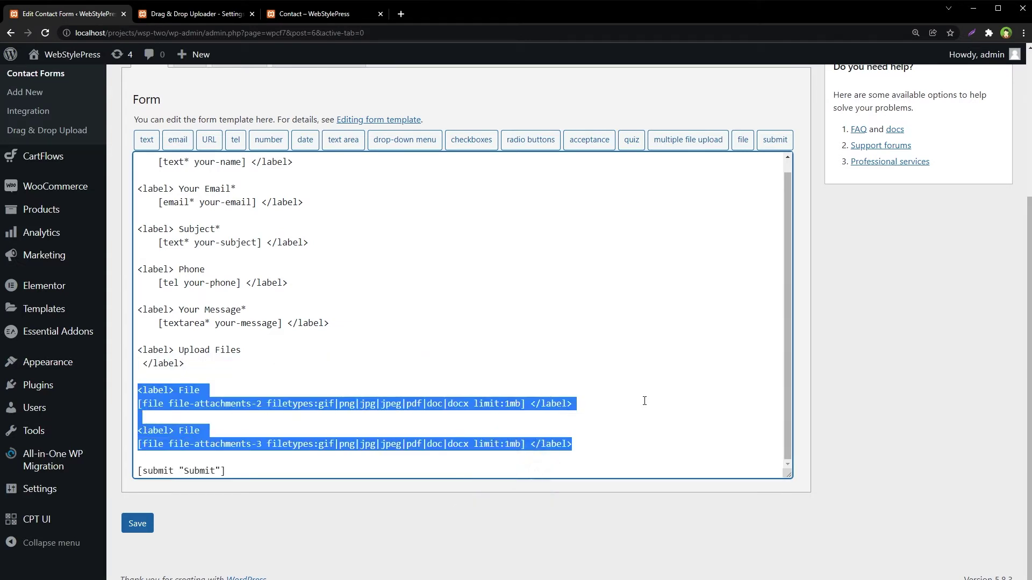
pyautogui.press('Delete')
pyautogui.press('Delete')
pyautogui.press('Delete')
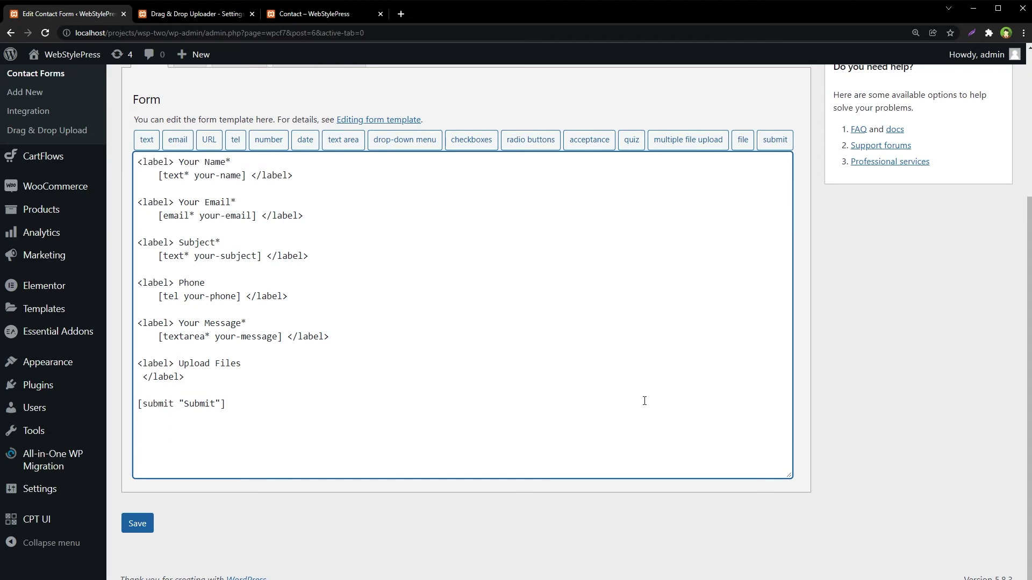
pyautogui.press('Return')
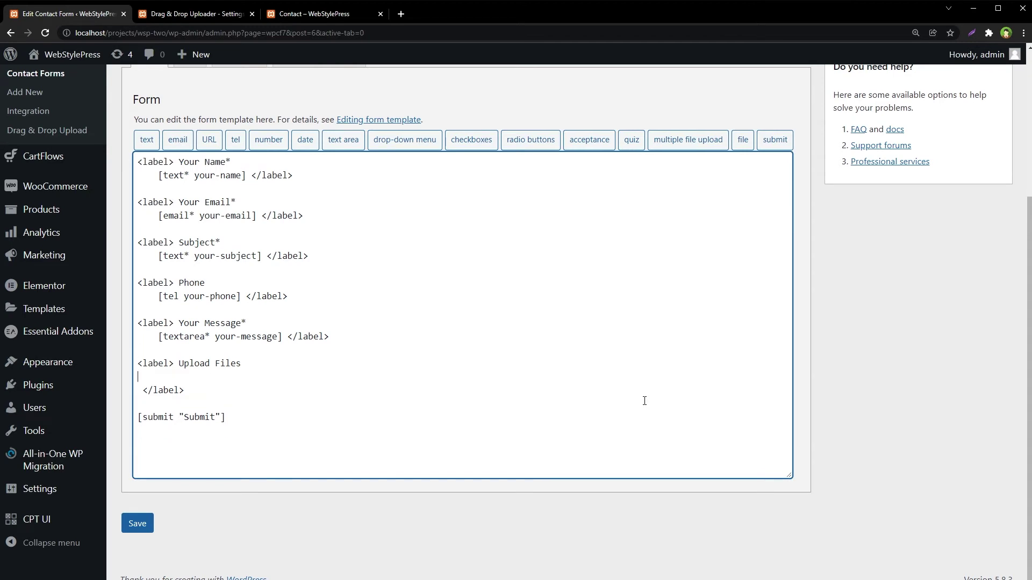
# Step: Insert an mfile tag named user-files, keeping the default size, file type and max-upload options
pyautogui.click(680, 141)
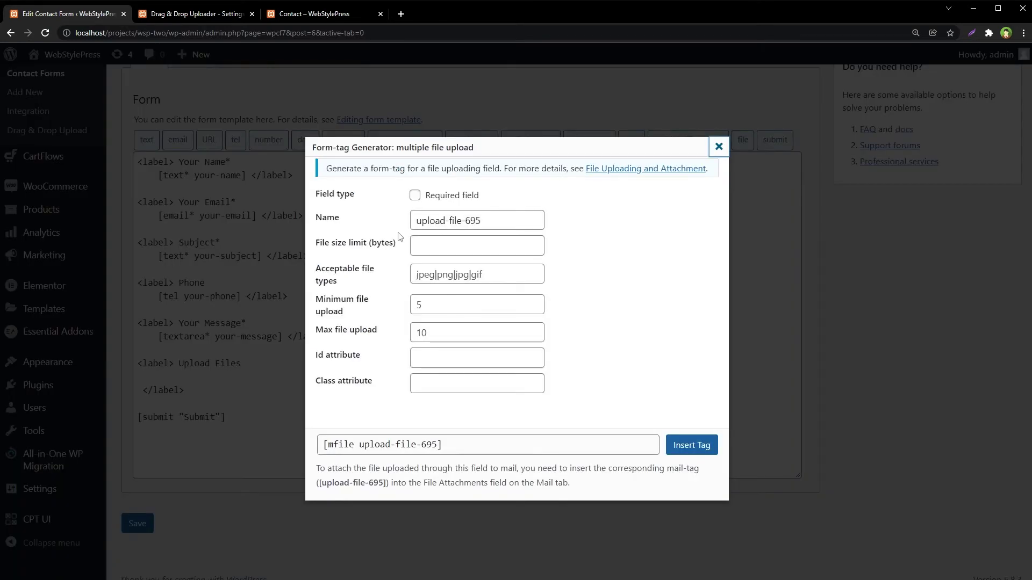
pyautogui.tripleClick(497, 220)
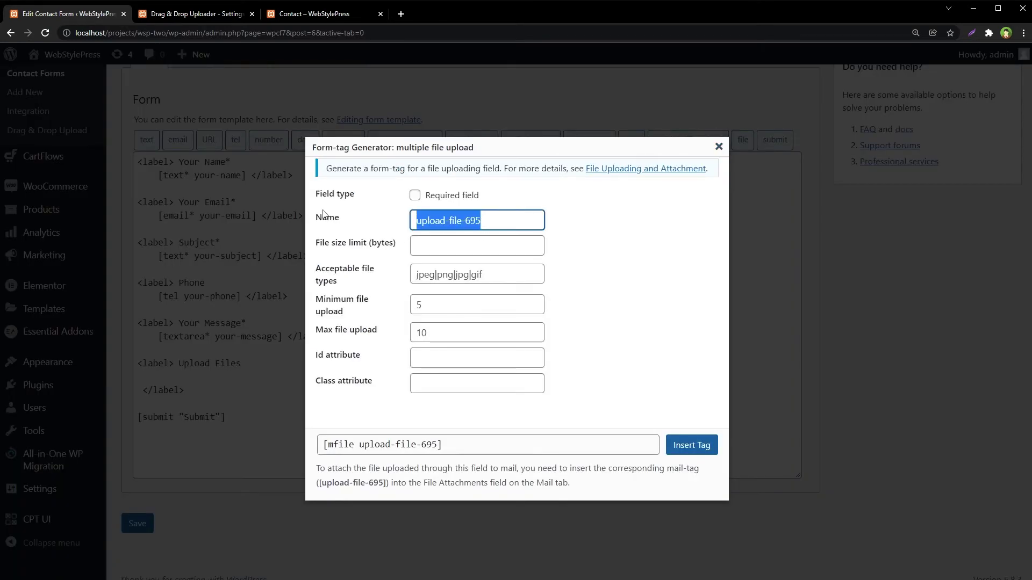
pyautogui.write('upload-f')
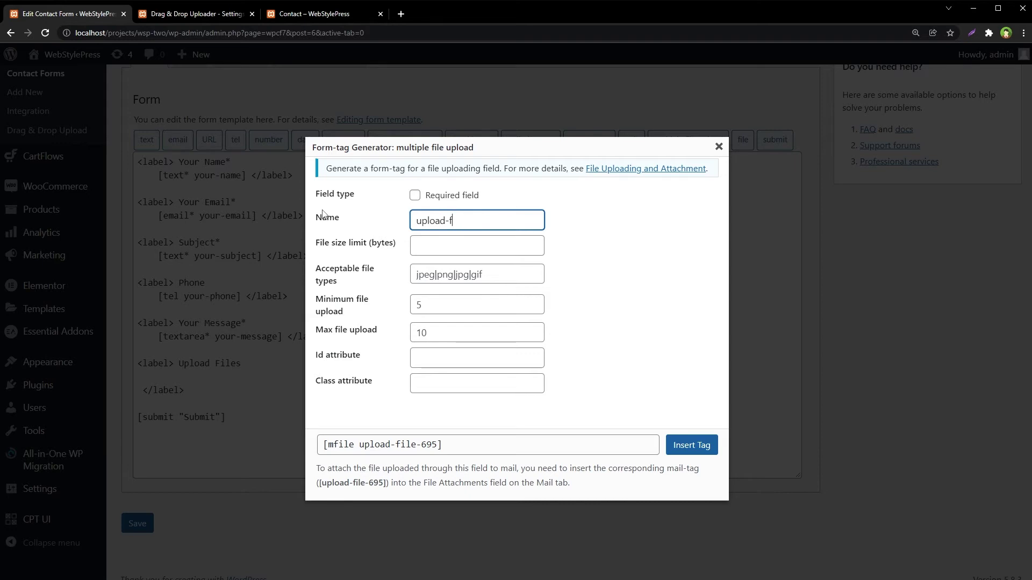
pyautogui.write('iles')
pyautogui.hotkey('ctrl', 'a')
pyautogui.write('filesuser-')
pyautogui.tripleClick(495, 220)
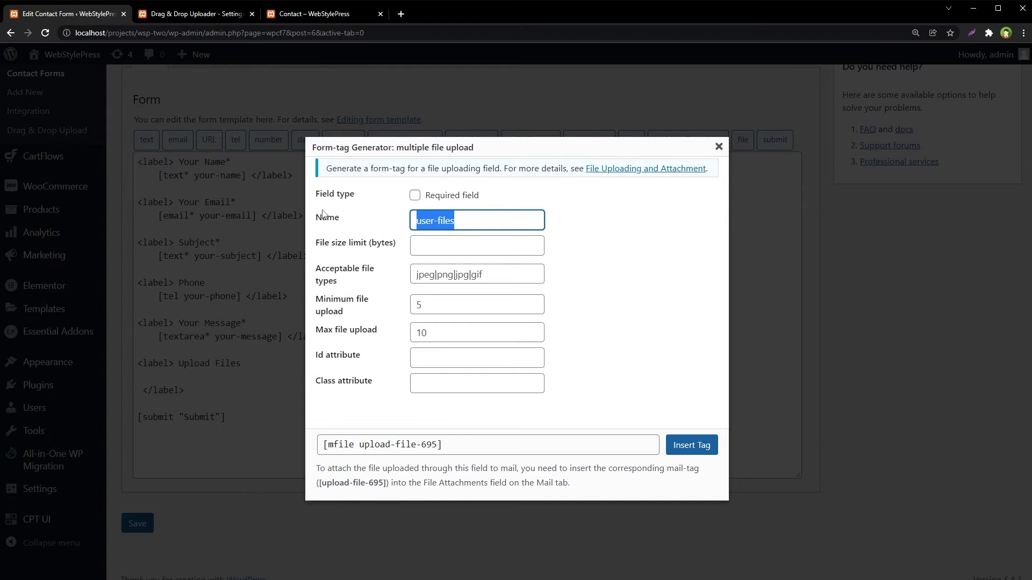
pyautogui.click(495, 219)
pyautogui.click(482, 250)
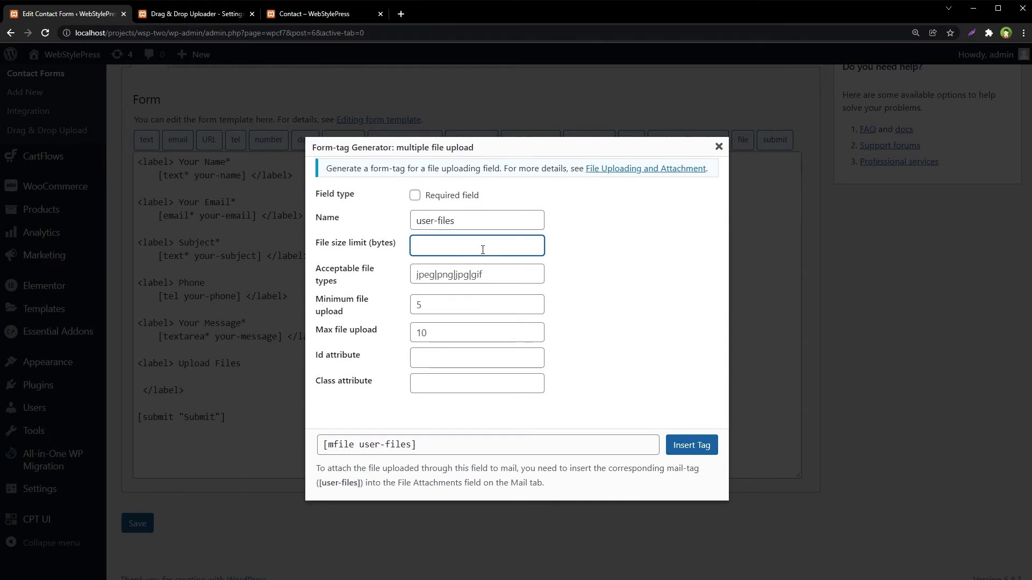
pyautogui.click(328, 281)
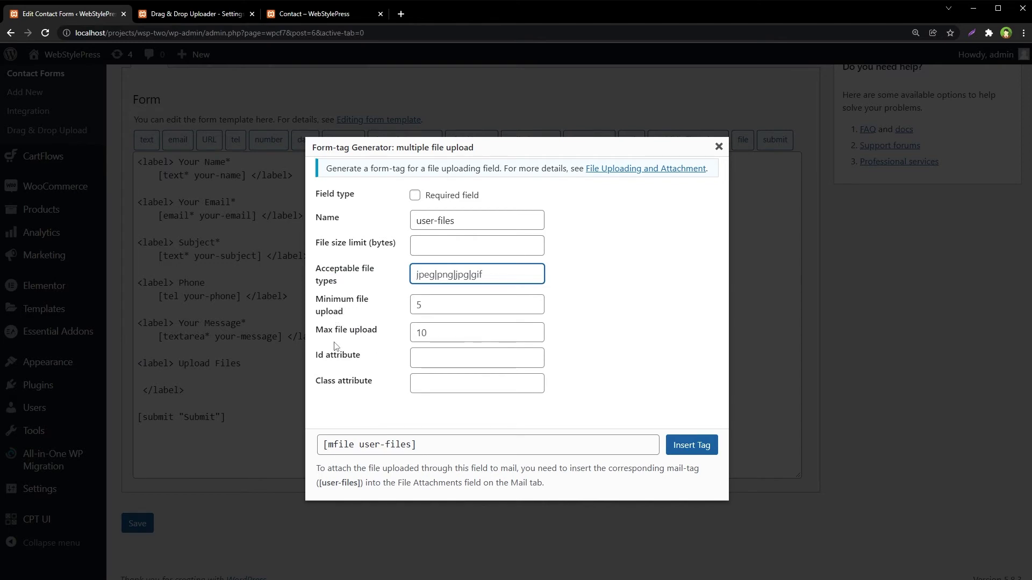
pyautogui.click(446, 327)
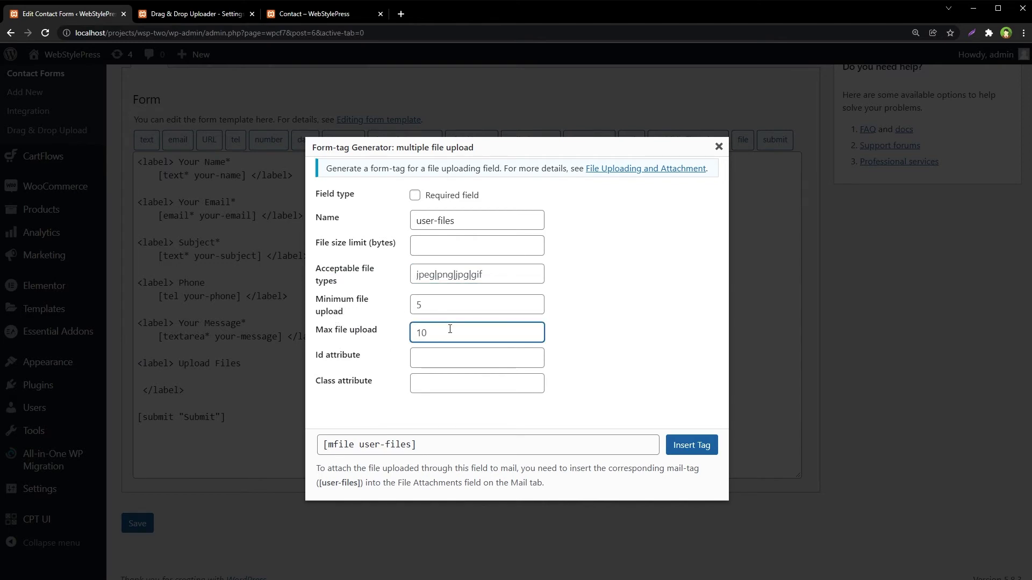
pyautogui.click(691, 446)
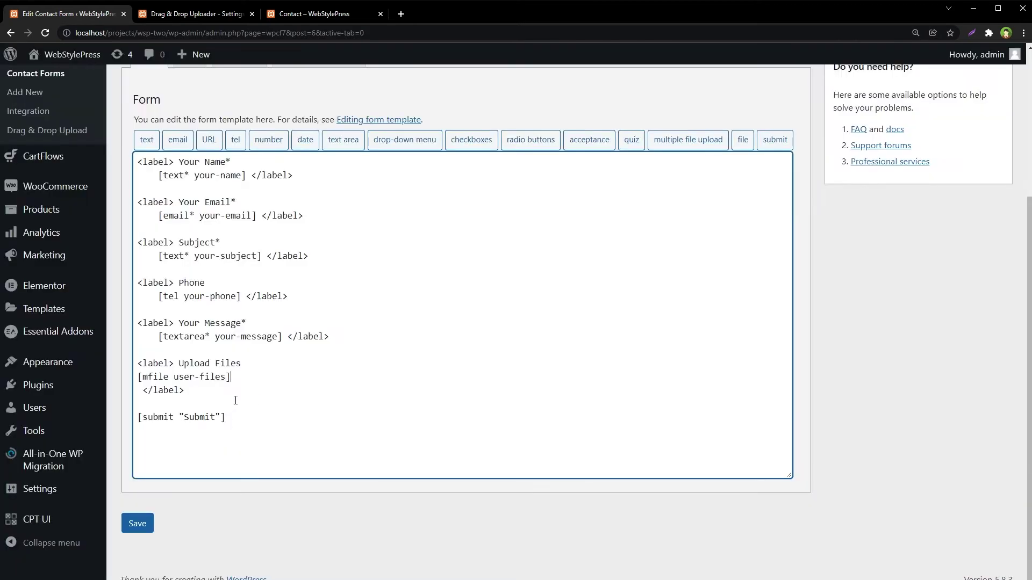
# Step: Save the contact form and go to its Mail settings
pyautogui.click(137, 524)
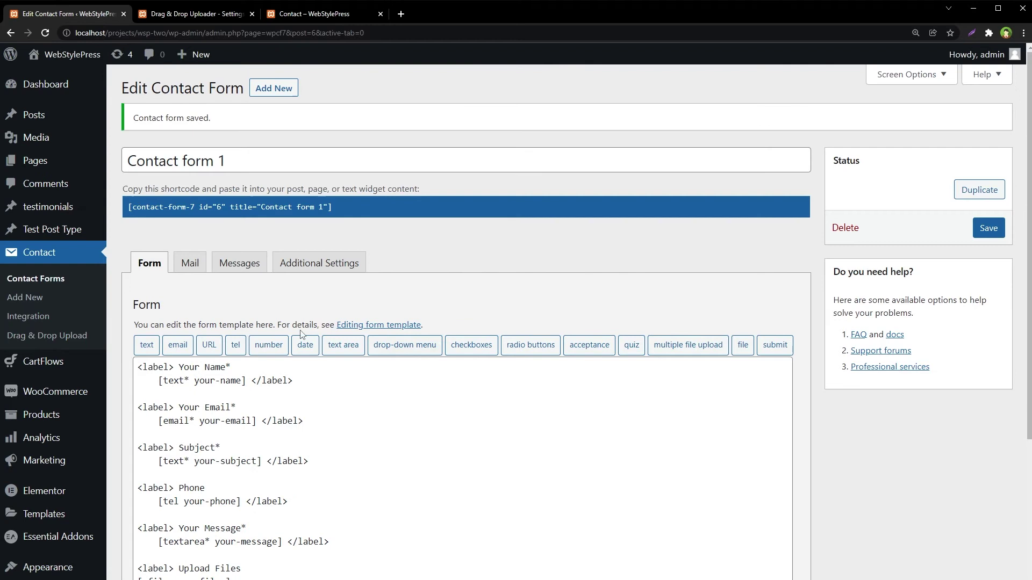
pyautogui.click(190, 263)
pyautogui.scroll(-4, 513, 281)
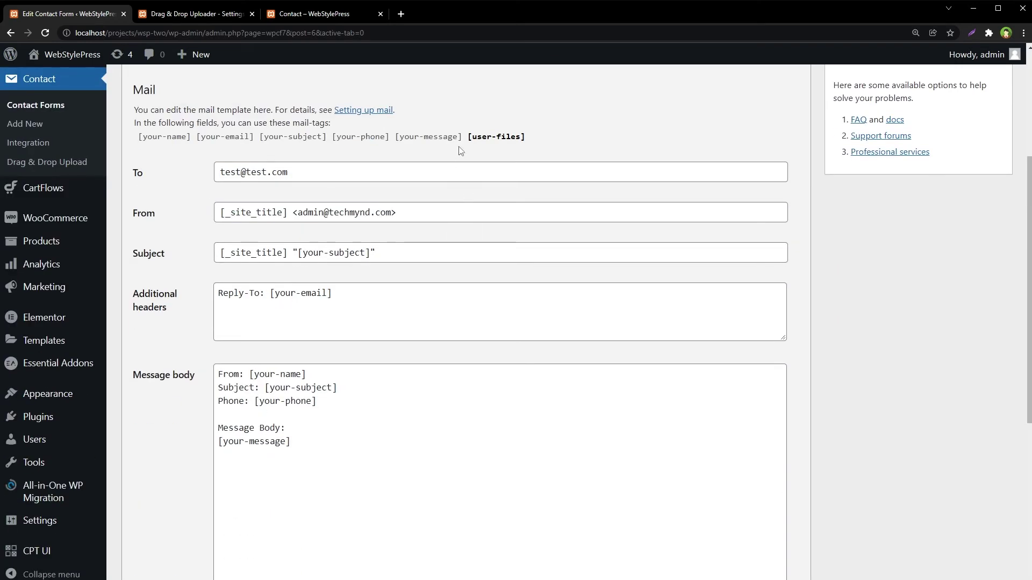
pyautogui.moveTo(468, 136); pyautogui.dragTo(533, 142)
pyautogui.hotkey('ctrl', 'c')
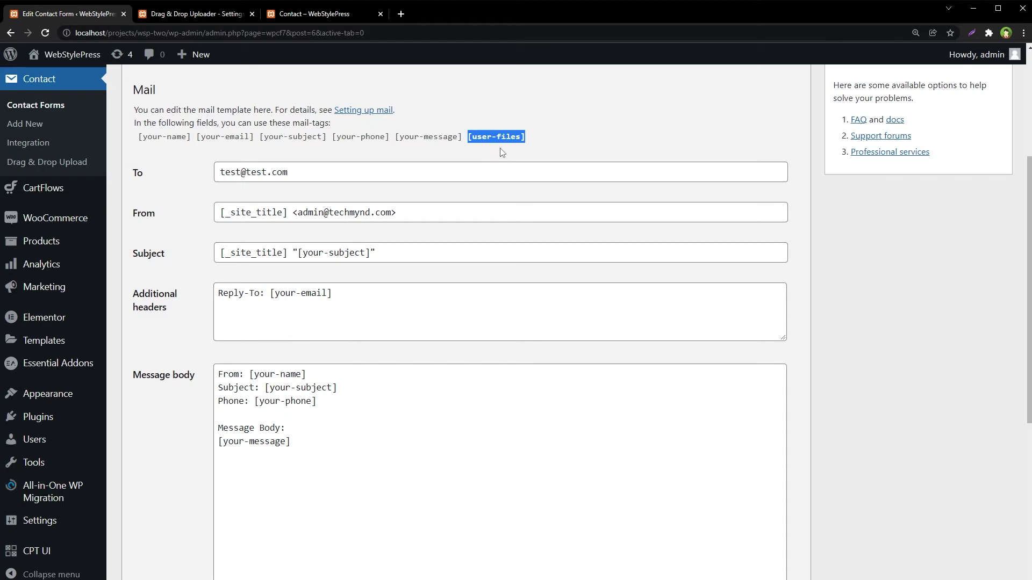
pyautogui.scroll(-6, 818, 361)
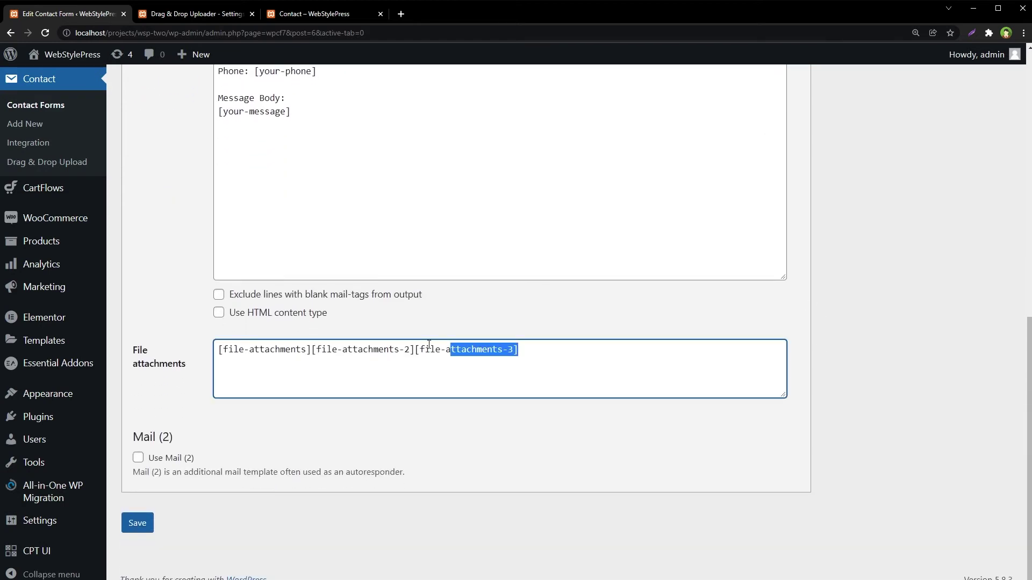
# Step: Replace the three old File attachments tags with [user-files] and save Contact form 1
pyautogui.moveTo(429, 345); pyautogui.dragTo(207, 344)
pyautogui.hotkey('ctrl', 'v')
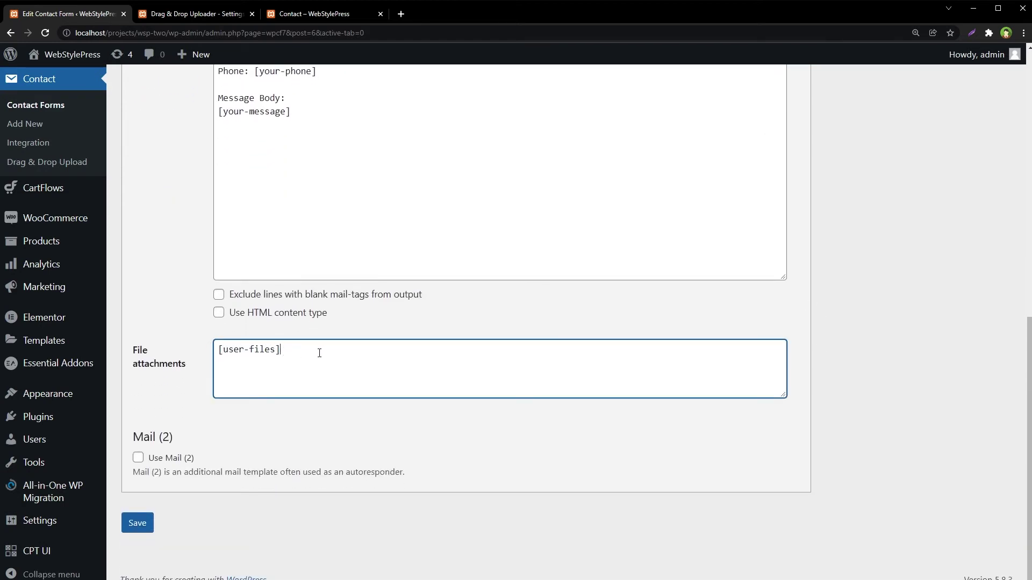
pyautogui.hotkey('ctrl', 's')
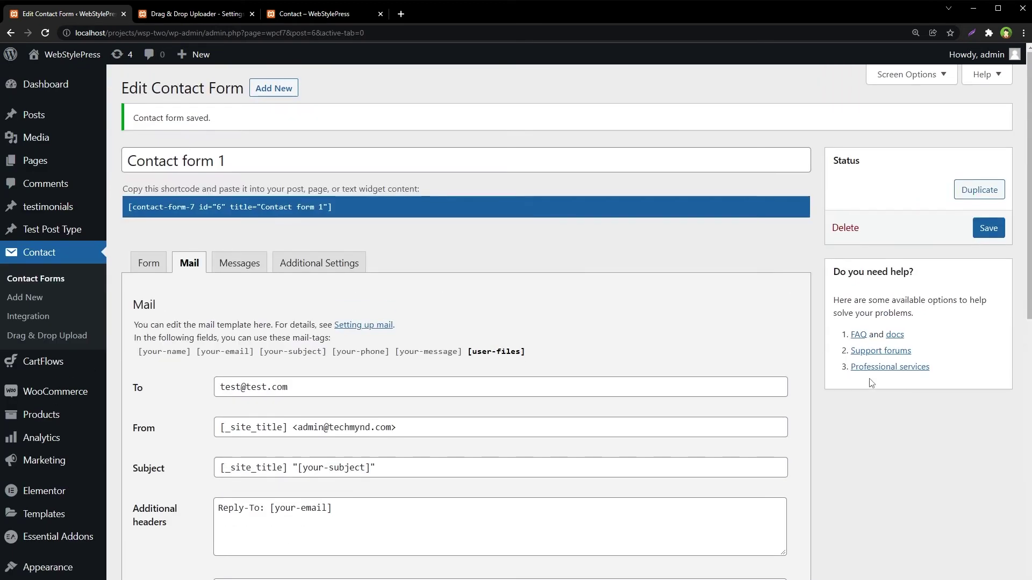
pyautogui.scroll(-10, 851, 413)
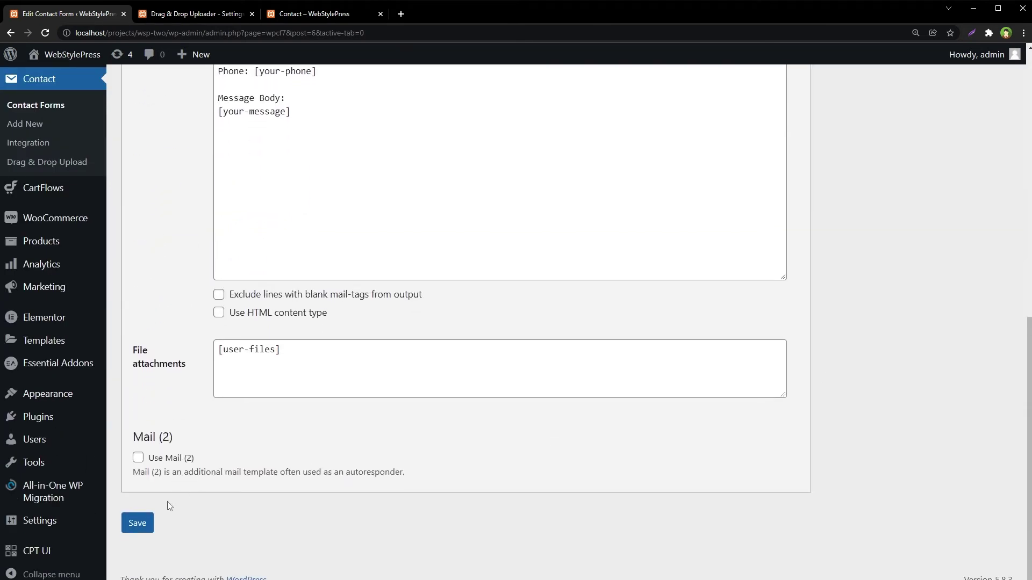
pyautogui.click(140, 523)
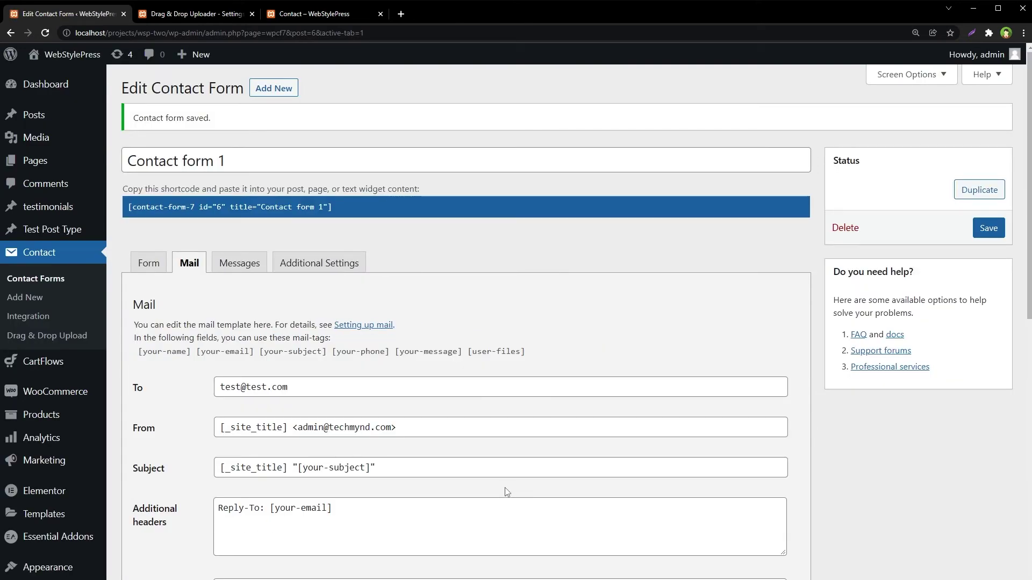
# Step: Reload the live Contact page and scroll to the new Upload Files drag-and-drop area
pyautogui.hotkey('ctrl', 'shift', 'Tab')
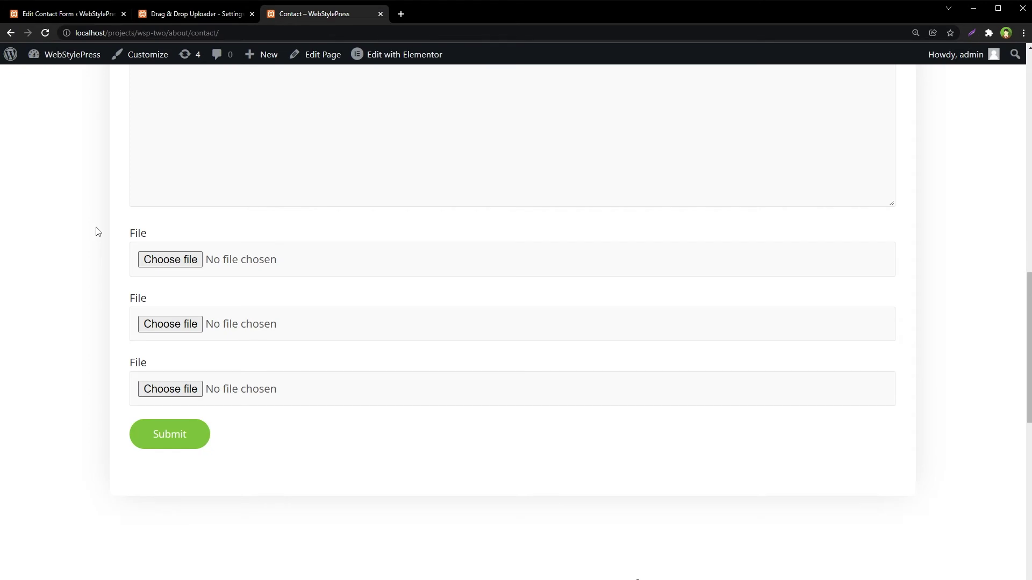
pyautogui.press('F5')
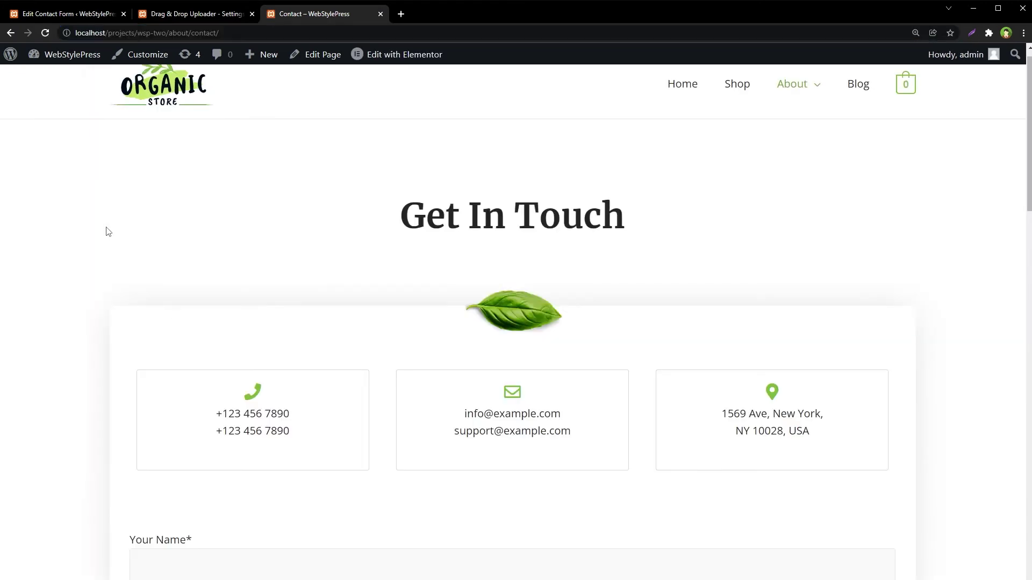
pyautogui.scroll(-10, 106, 230)
pyautogui.scroll(-2, 29, 288)
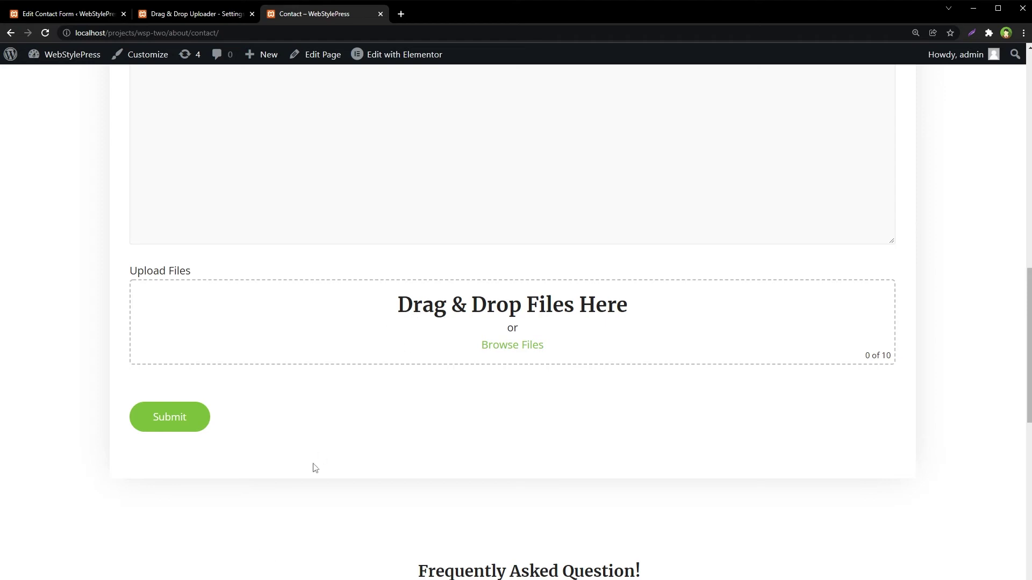
# Step: Select the three JPG images in File Explorer and drop them onto the Drag & Drop Files Here box
pyautogui.moveTo(232, 192); pyautogui.dragTo(330, 345)
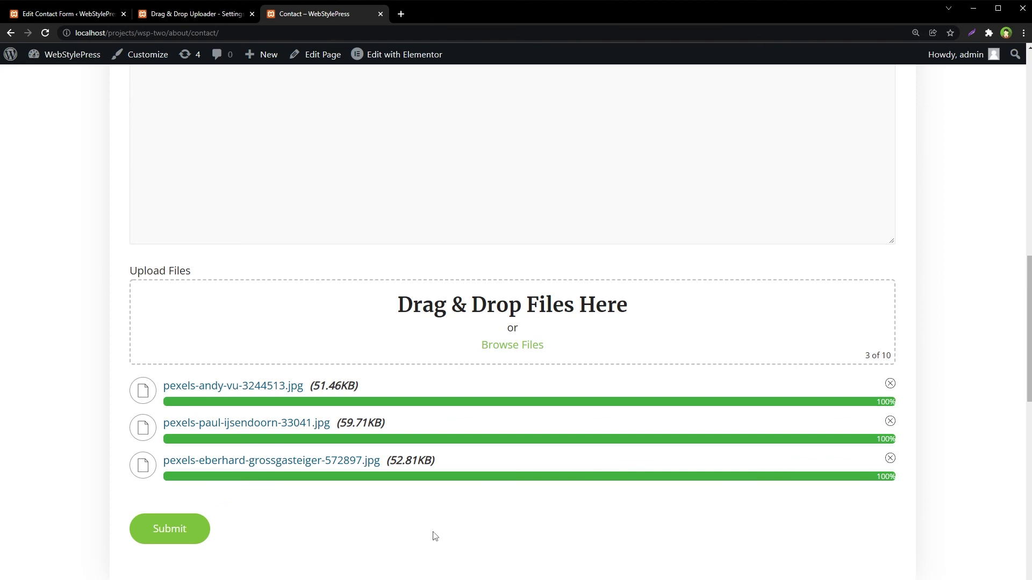
# Step: Submit the form with the uploaded images, bringing up the required-field errors
pyautogui.click(194, 534)
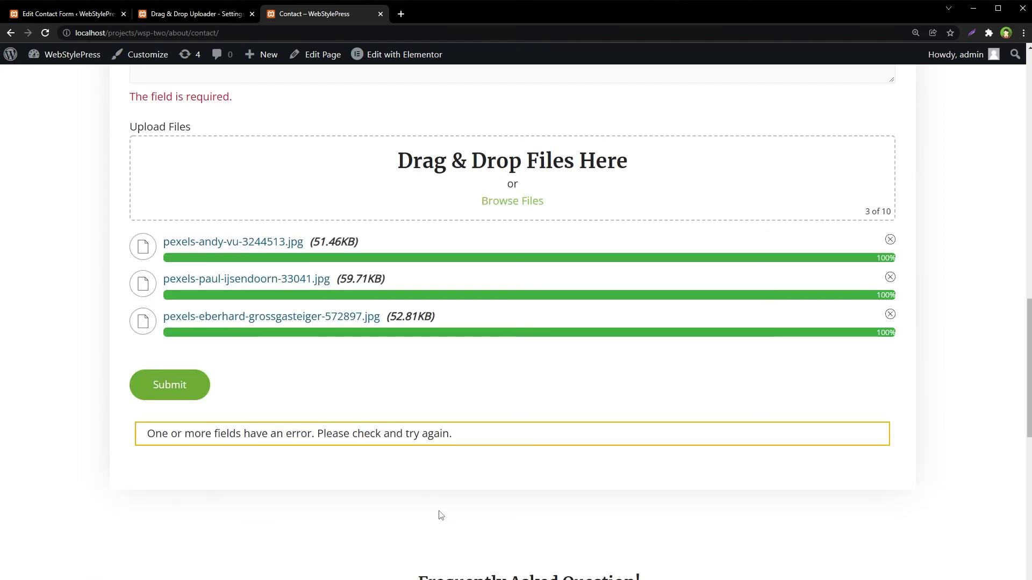
pyautogui.scroll(4, 438, 514)
pyautogui.scroll(8, 439, 515)
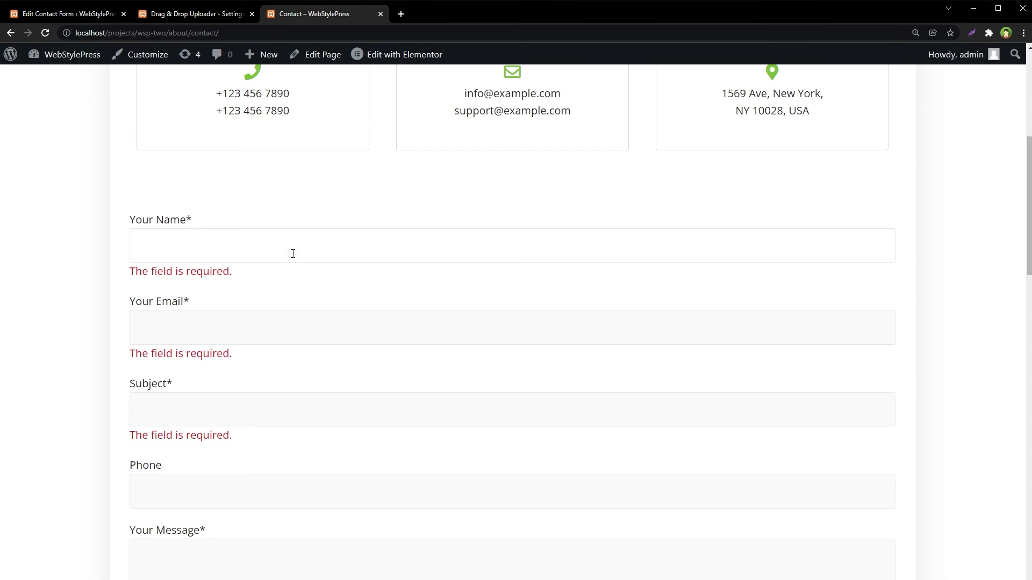
# Step: Fill in name 'test 3', a test e-mail, subject 'test subject', message 'test', and submit
pyautogui.write('test 3')
pyautogui.press('Tab')
pyautogui.write('test3@test.com')
pyautogui.press('Tab')
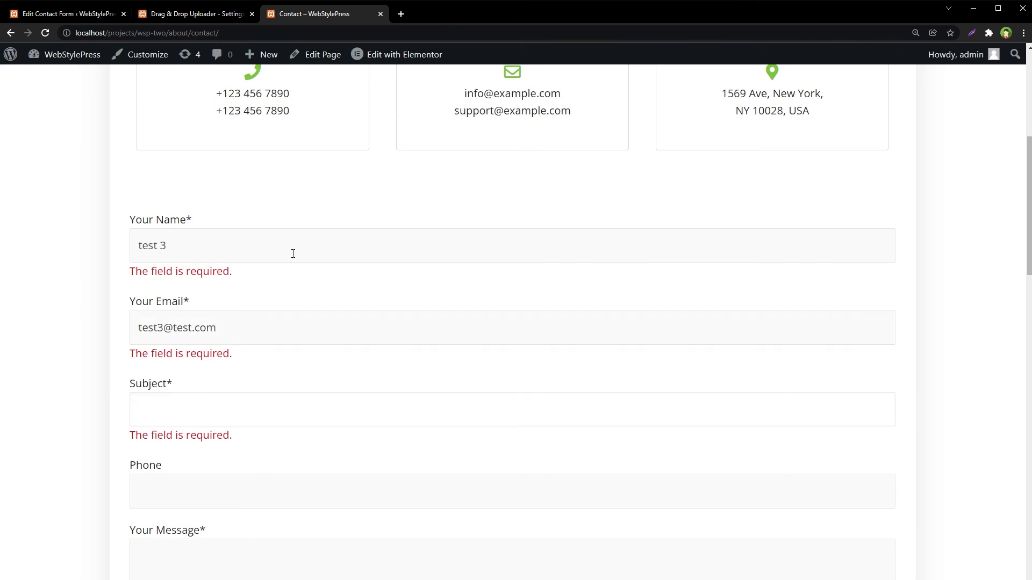
pyautogui.write('test subject')
pyautogui.press('Tab')
pyautogui.scroll(-4, 375, 331)
pyautogui.write('test')
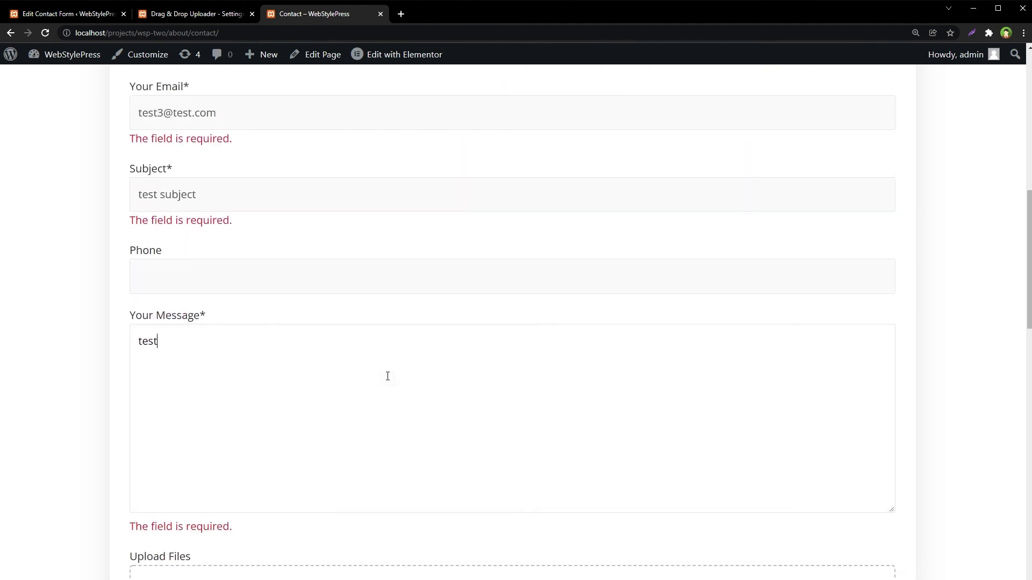
pyautogui.scroll(-6, 388, 376)
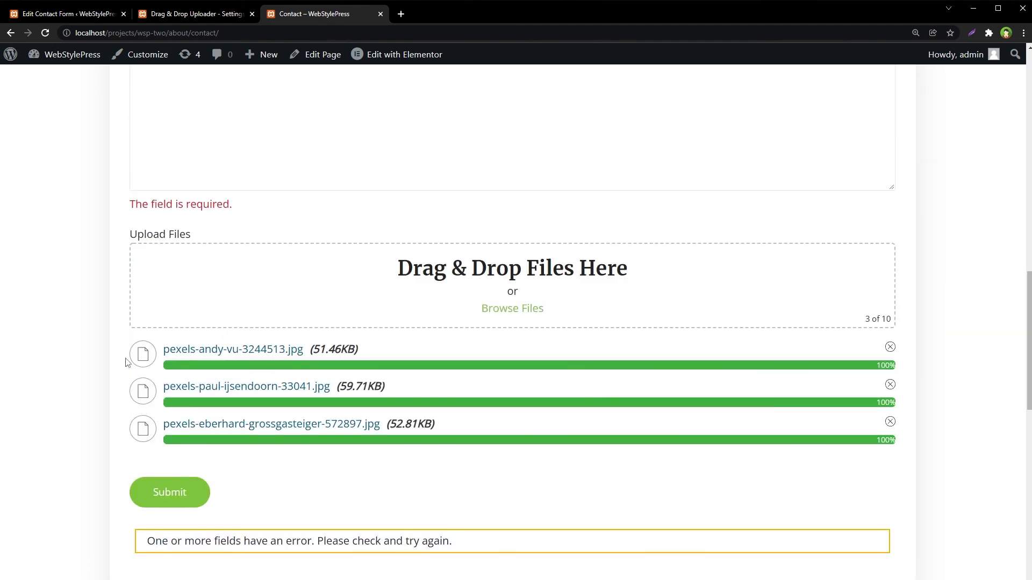
pyautogui.click(158, 503)
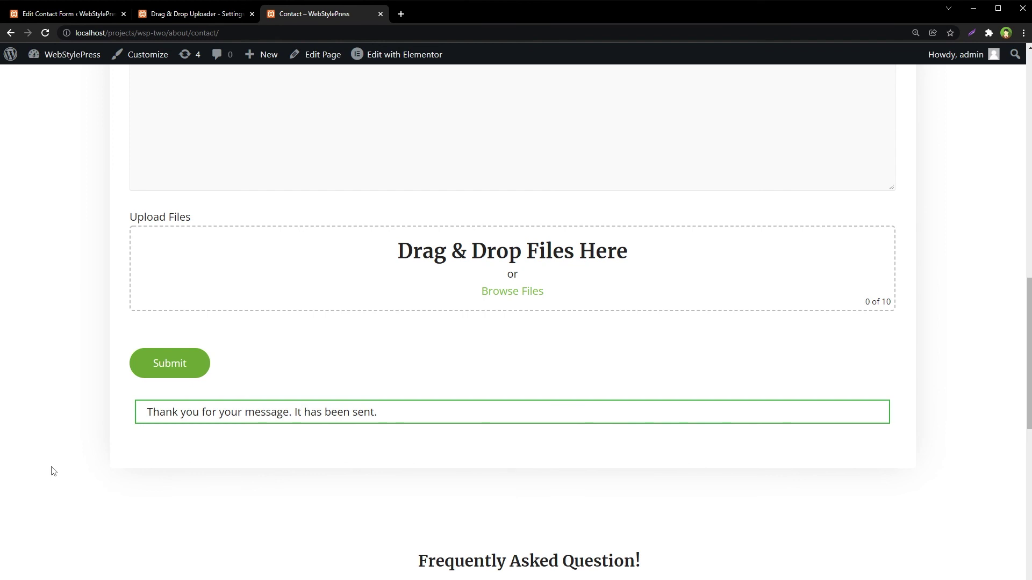
# Step: Scroll the Contact page to find the 'Thank you for your message. It has been sent.' confirmation
pyautogui.scroll(15, 560, 322)
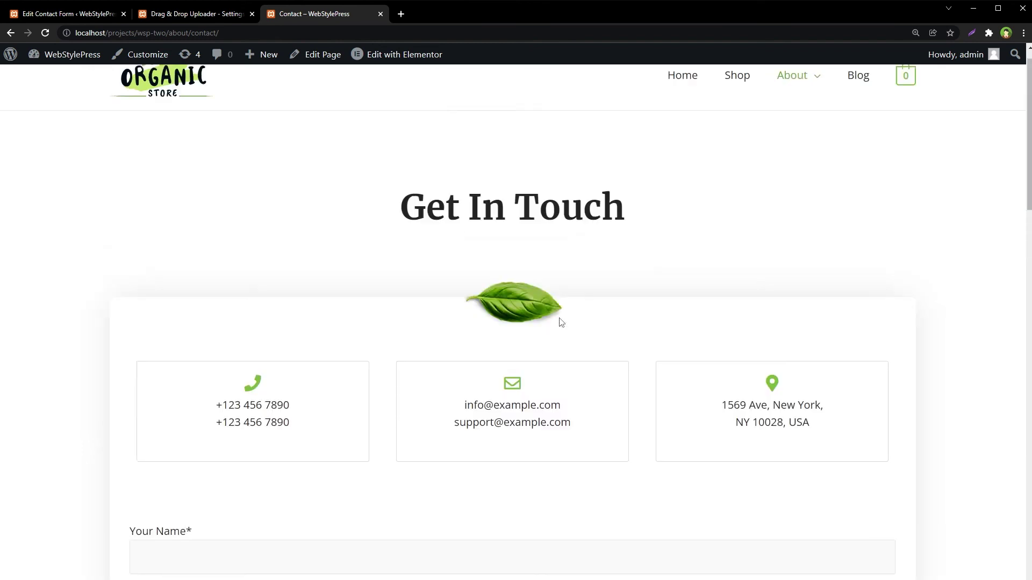
pyautogui.scroll(-15, 595, 300)
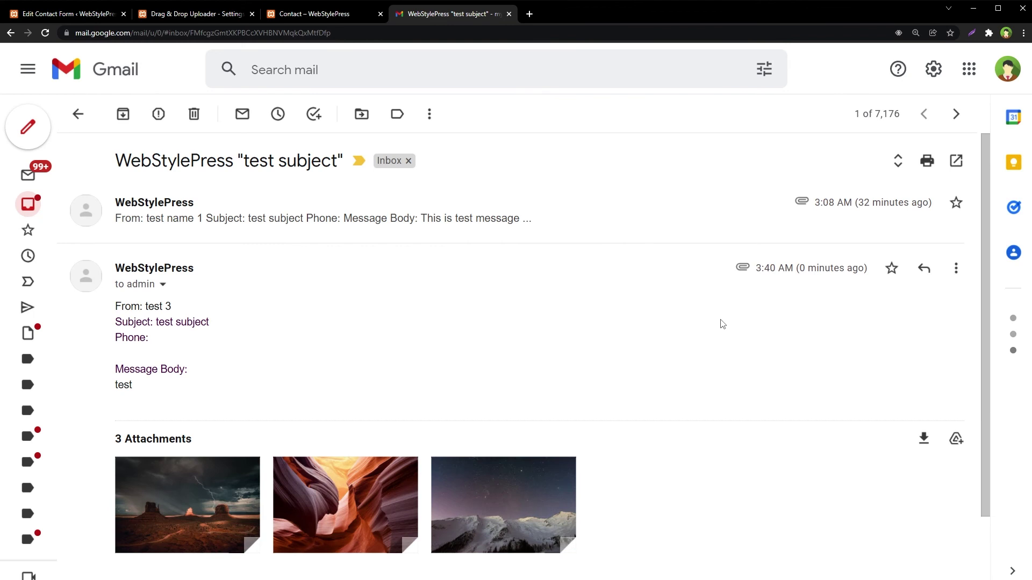
# Step: Check the received Gmail message and its three image attachments, then close the tab
pyautogui.scroll(-2, 721, 323)
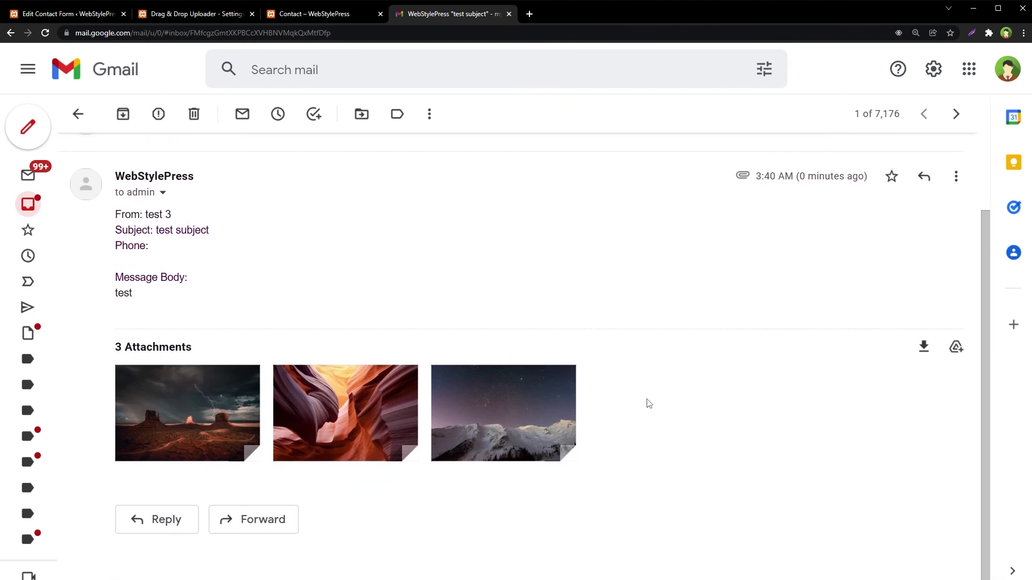
pyautogui.moveTo(300, 430)
pyautogui.scroll(2, 682, 406)
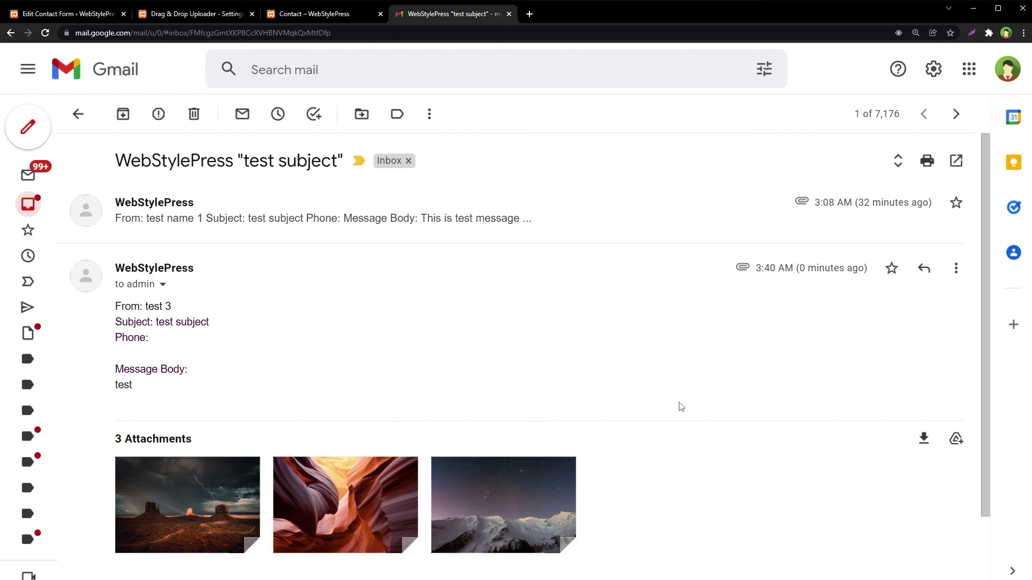
pyautogui.scroll(-2, 682, 407)
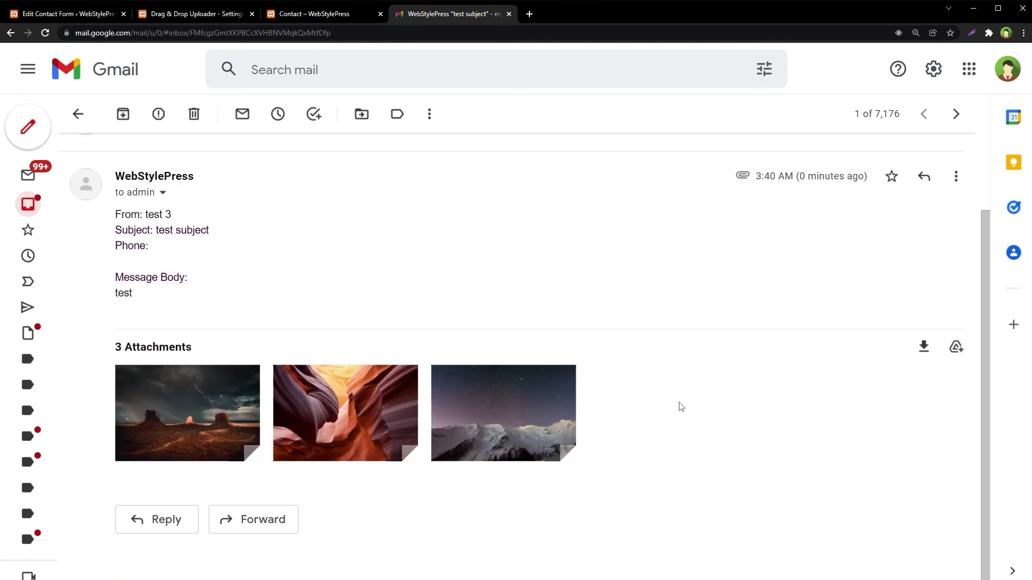
pyautogui.hotkey('ctrl', 'w')
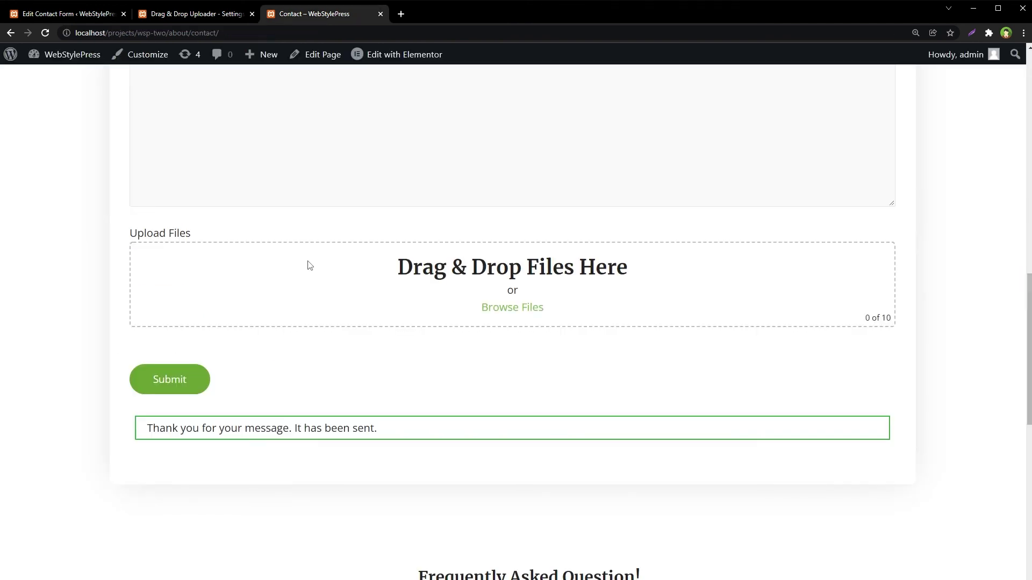